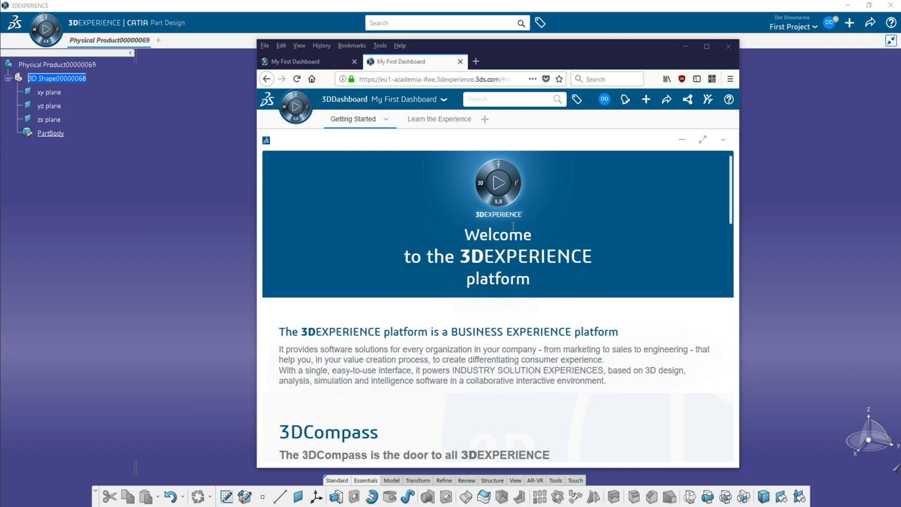
double_click(509, 52)
left_click_drag(515, 52, 508, 41)
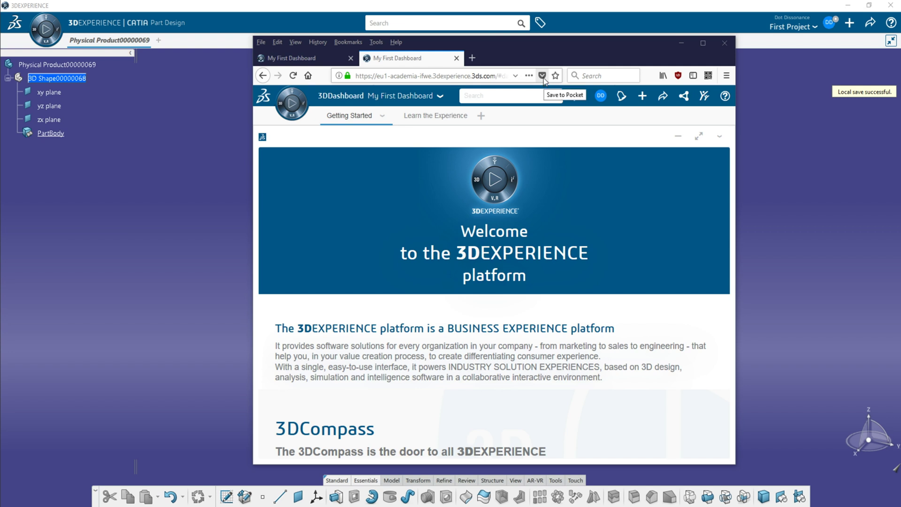
left_click_drag(521, 41, 520, 41)
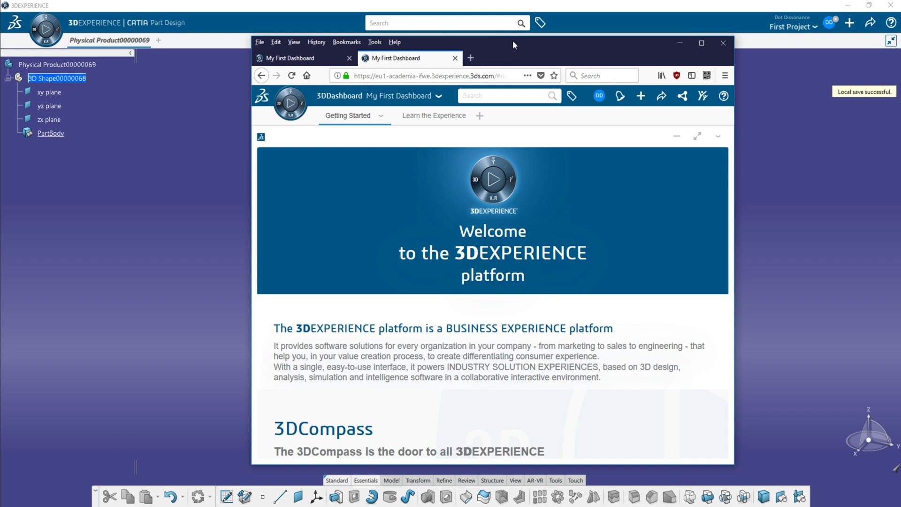
mouse_move(513, 41)
left_mouse_down()
mouse_move(526, 45)
mouse_move(497, 37)
left_mouse_up()
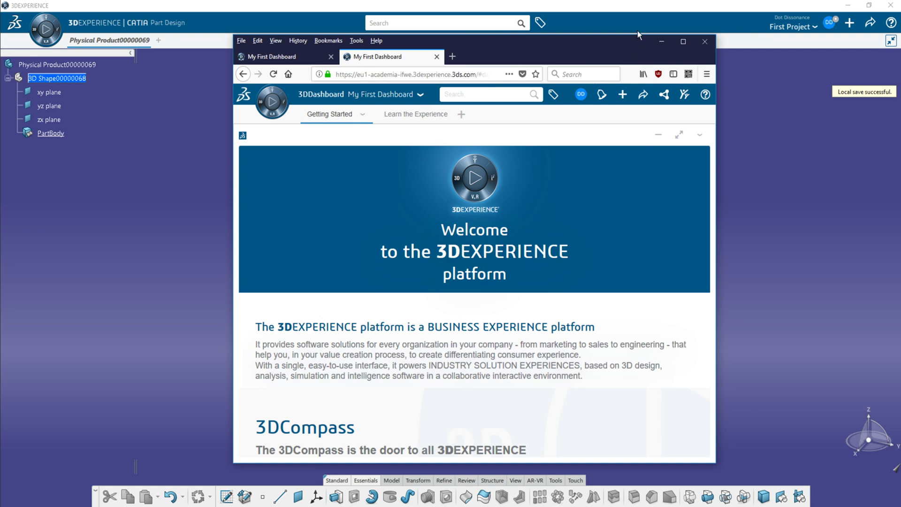
left_click_drag(624, 40, 626, 45)
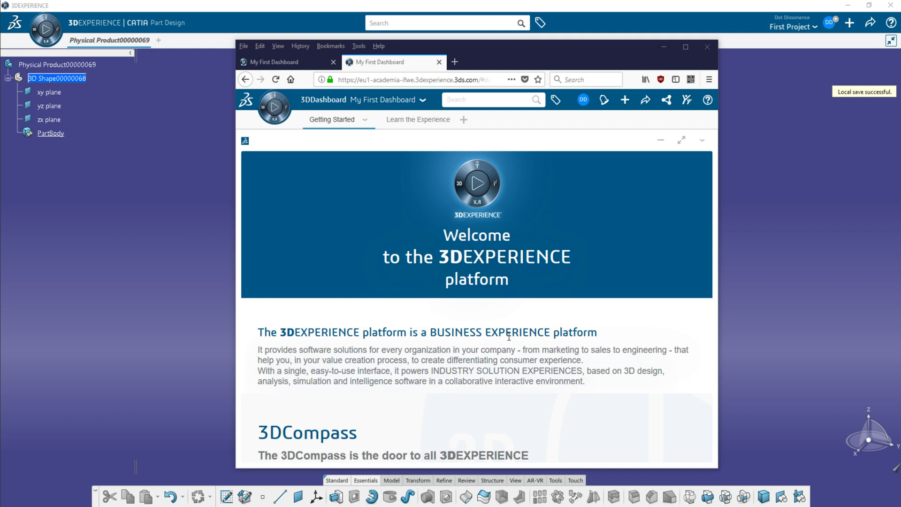
Switch to the first dashboard and look through the compass's My 3D Modeling Apps for Part Design.
left_click(289, 58)
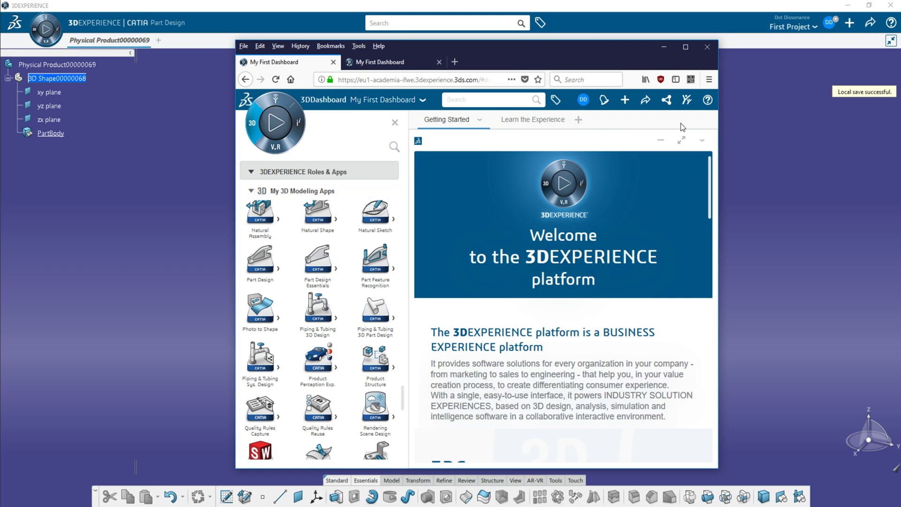
left_click(252, 127)
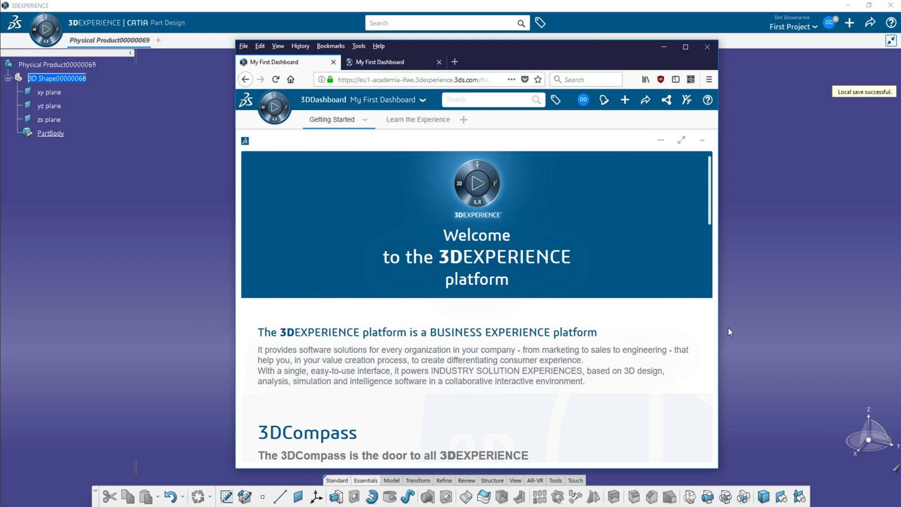
left_click(262, 110)
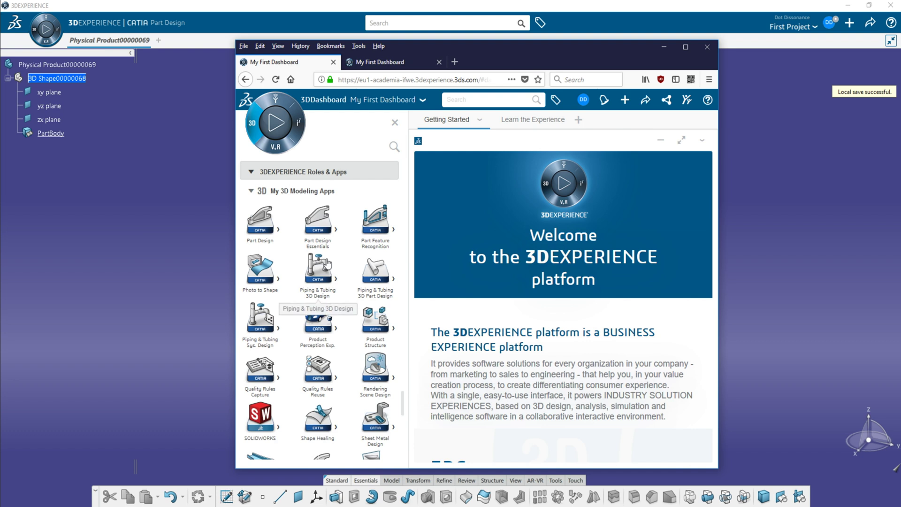
scroll(320, 282, "down", 1)
scroll(277, 306, "up", 3)
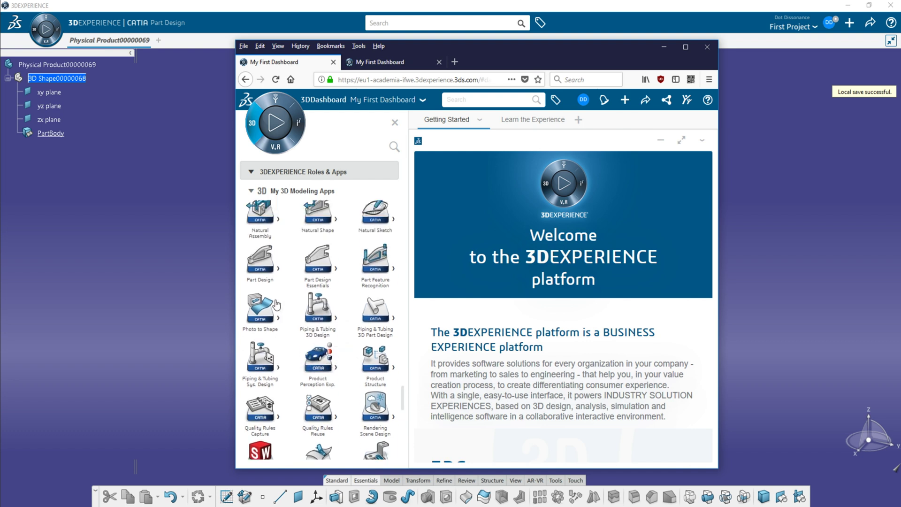
scroll(328, 235, "up", 15)
scroll(352, 242, "down", 10)
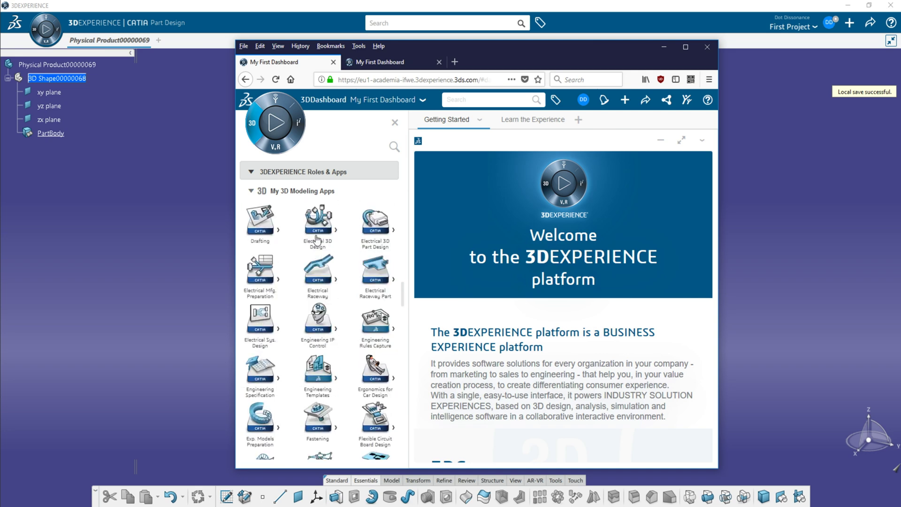
scroll(327, 251, "down", 6)
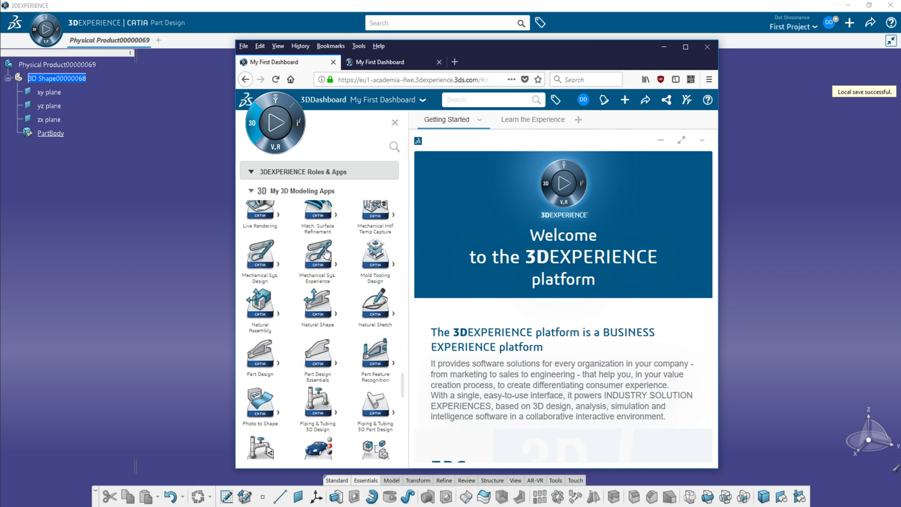
scroll(327, 254, "down", 2)
scroll(324, 258, "up", 5)
scroll(300, 281, "up", 1)
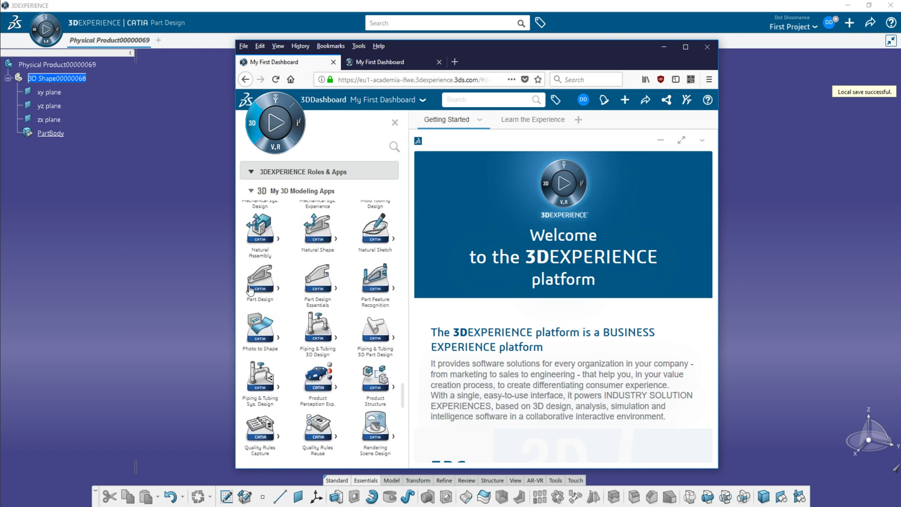
Show the available 3DEXPERIENCE version for the Part Design app.
left_click(279, 291)
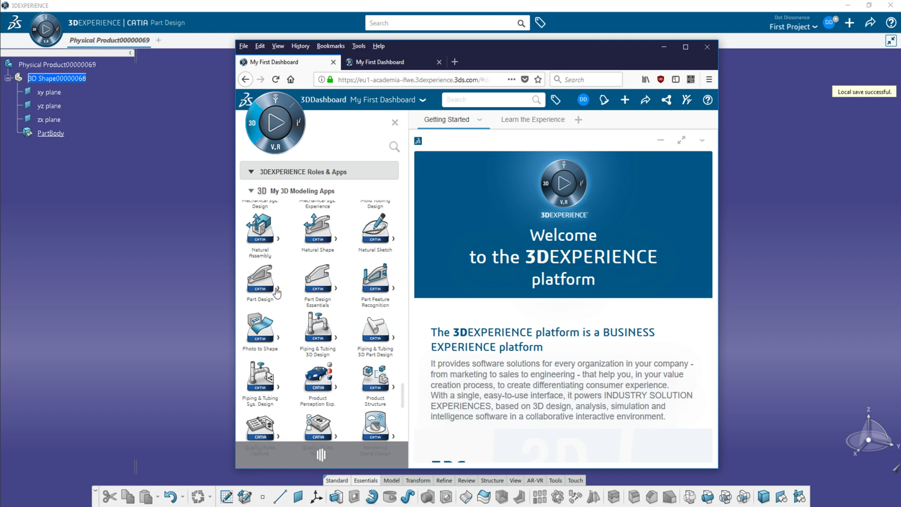
left_click(279, 288)
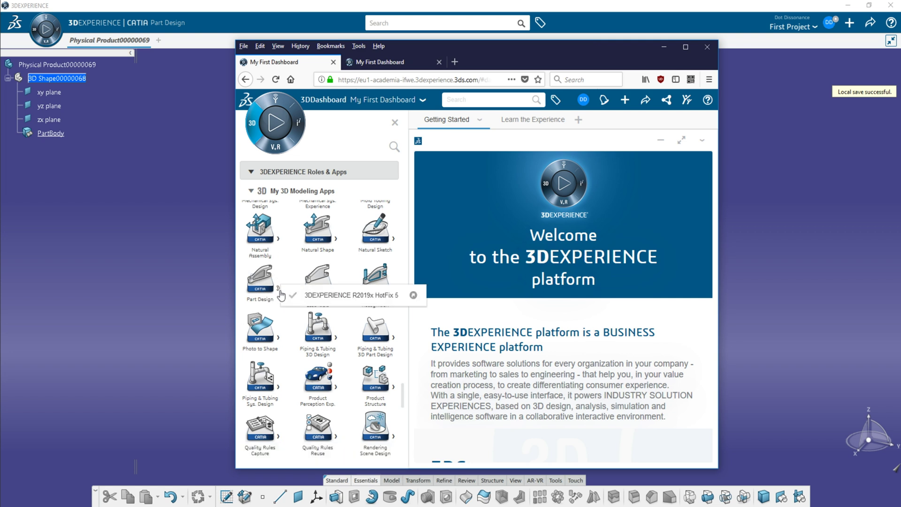
left_click(332, 296)
mouse_move(500, 46)
left_mouse_down()
mouse_move(558, 50)
mouse_move(503, 36)
mouse_move(478, 44)
mouse_move(488, 45)
left_mouse_up()
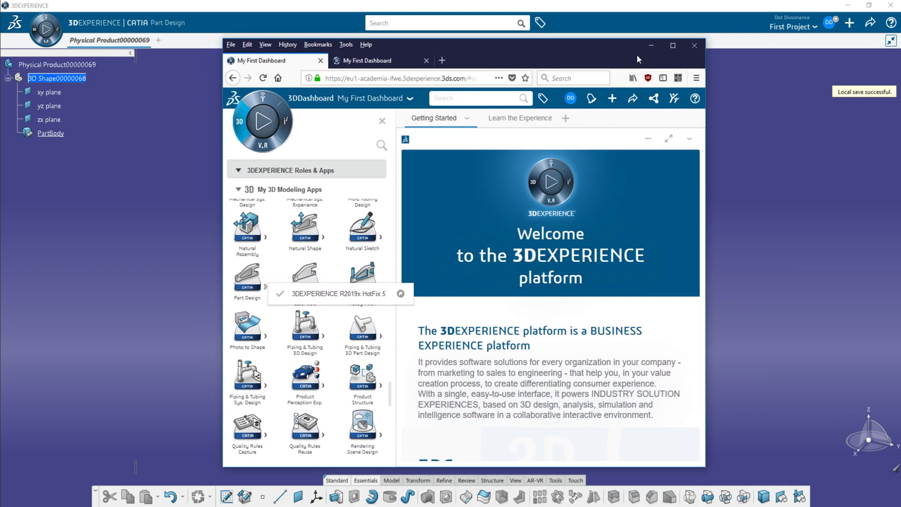
Try to open the collaborative space management from the First Project credentials in CATIA.
left_click(615, 19)
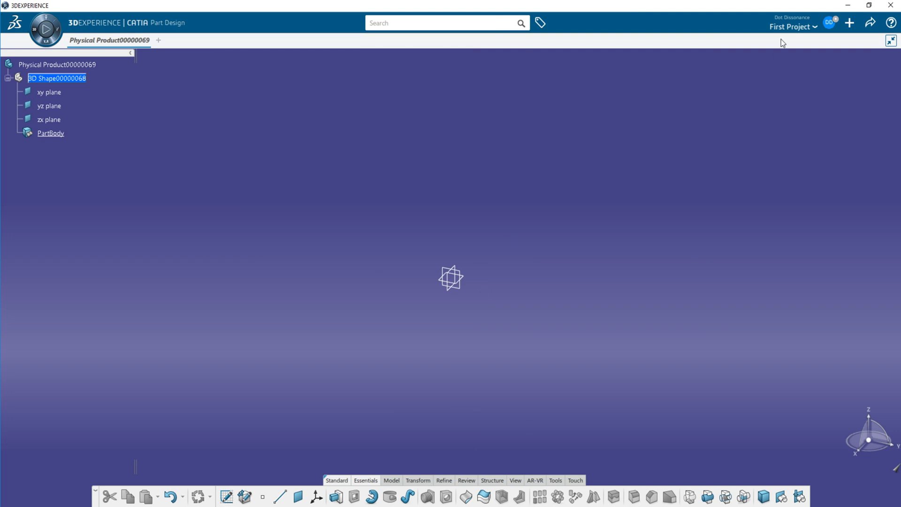
left_click(796, 28)
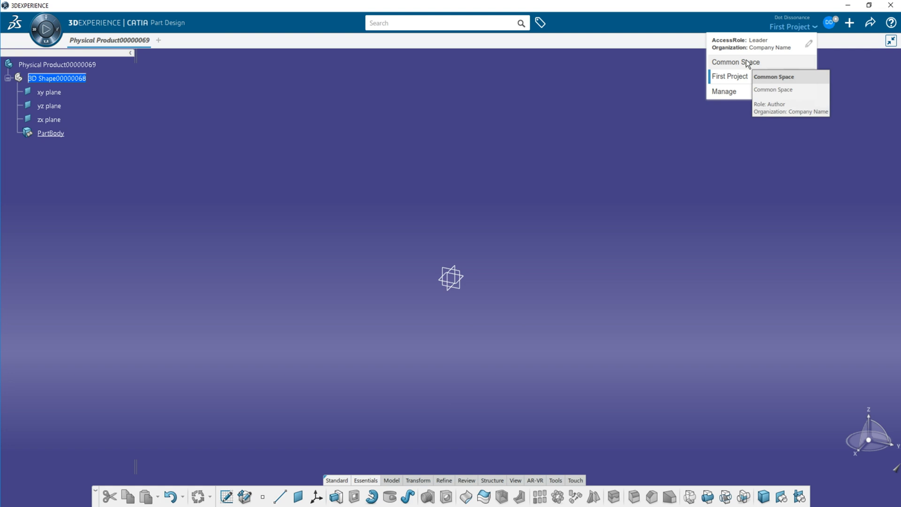
left_click(725, 92)
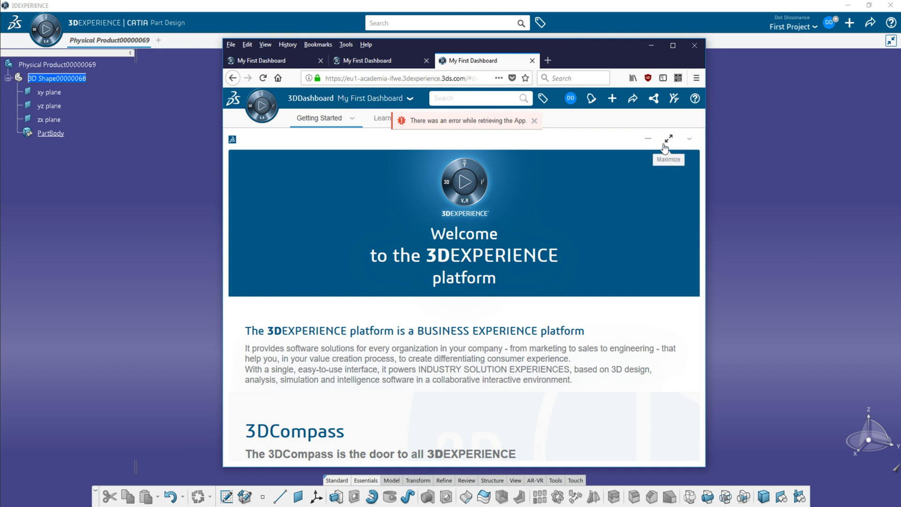
left_click(773, 80)
left_click(792, 28)
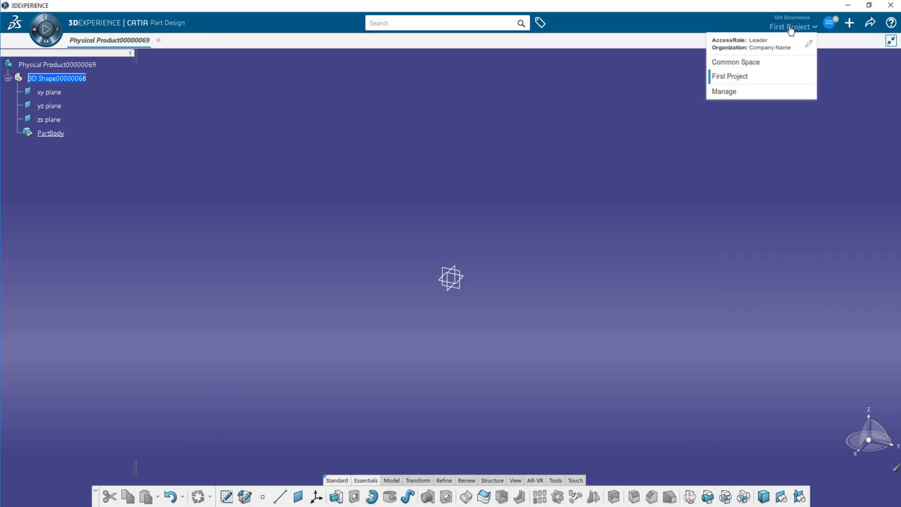
left_click(726, 92)
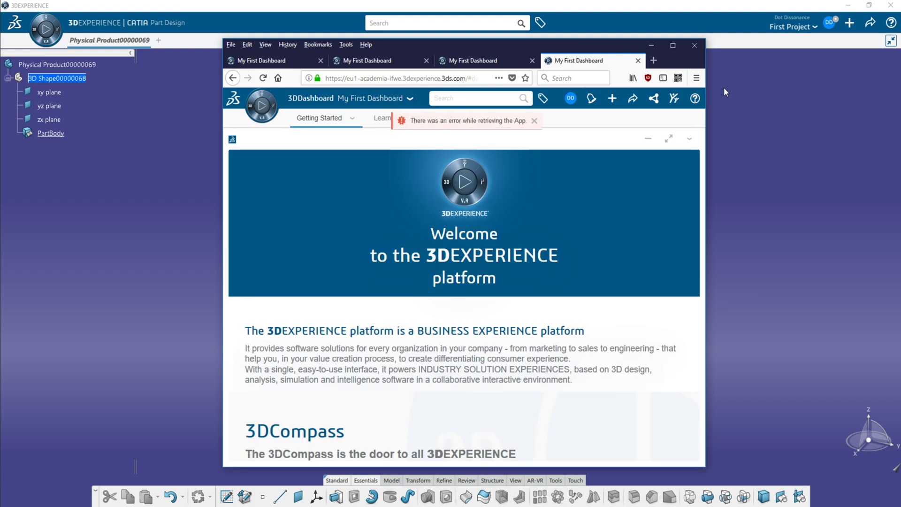
Open the collaborative space management from the First Project credentials and examine the available actions for My Collaborative Spaces.
left_click(794, 27)
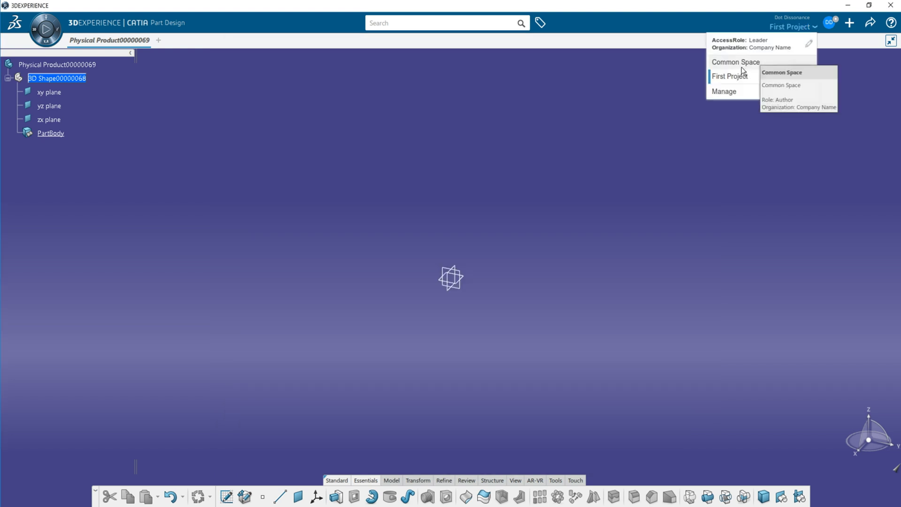
left_click(726, 92)
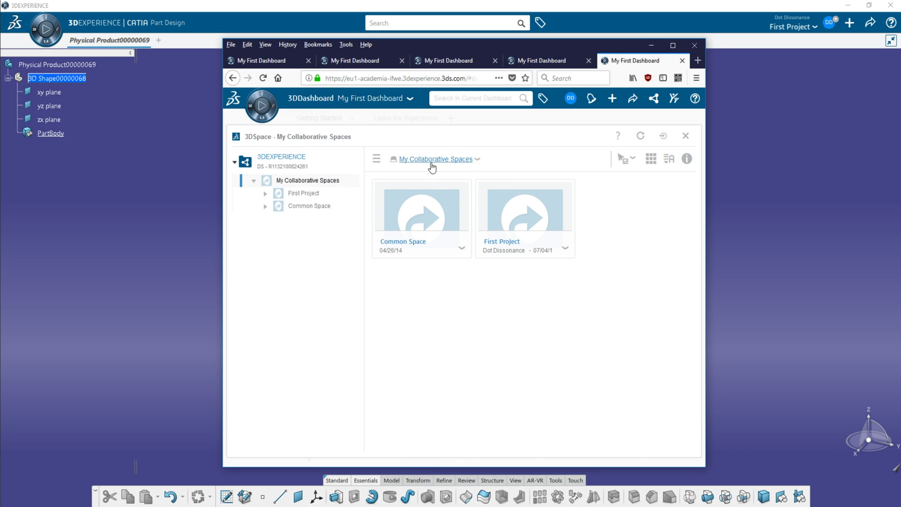
left_click(478, 160)
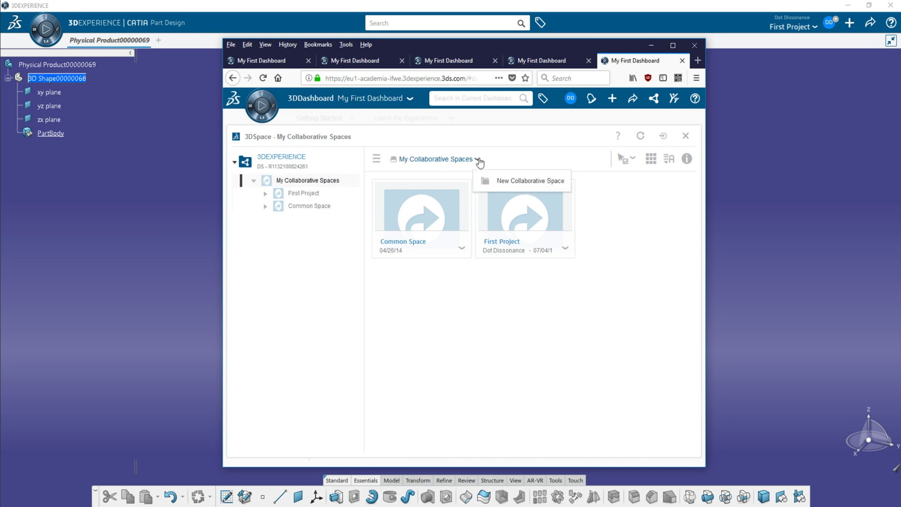
left_click(550, 331)
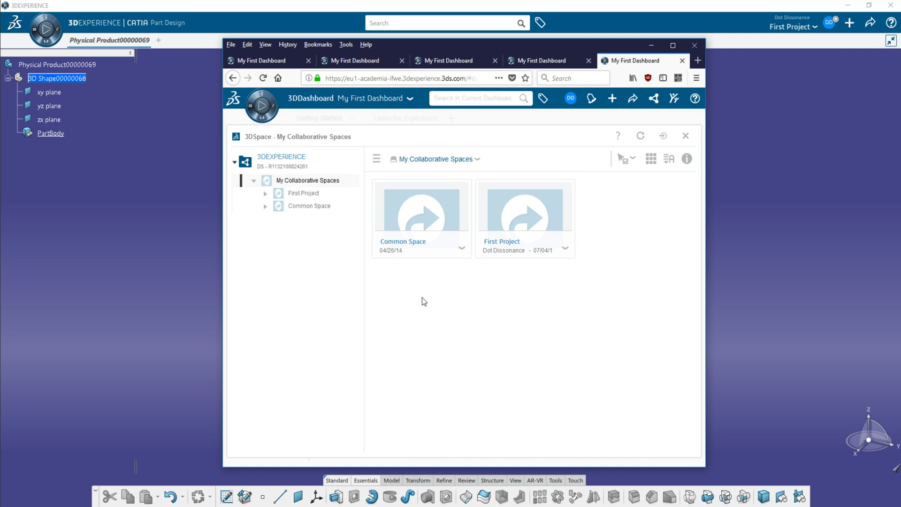
Open the First Project space, preview Physical Product00000068 in 3D from another angle, and close the preview.
left_click(305, 193)
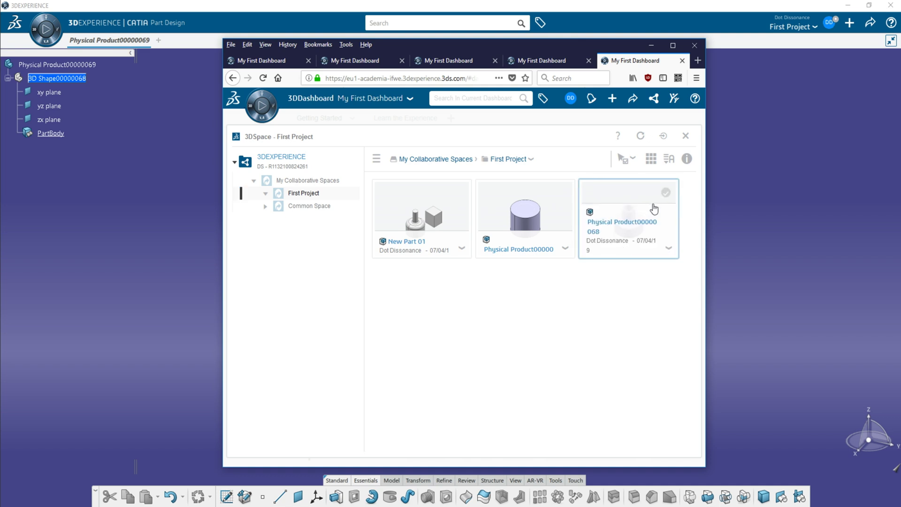
left_click(666, 193)
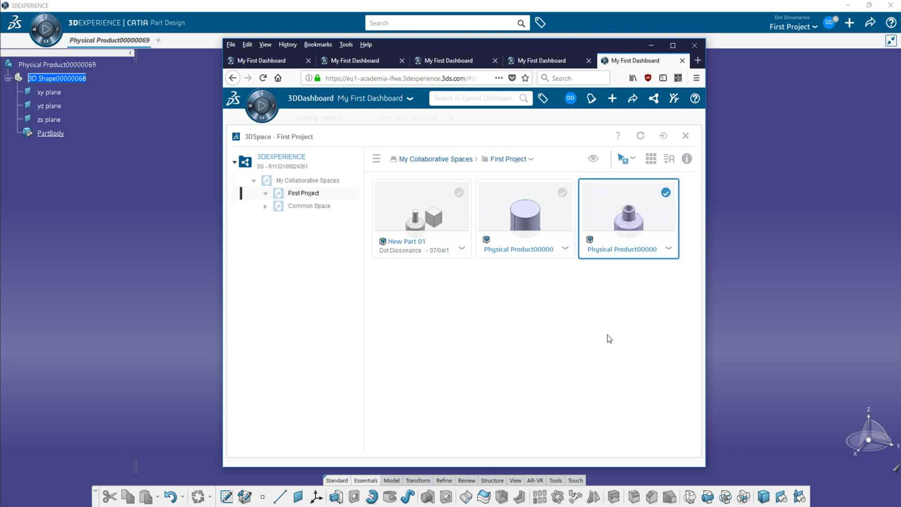
left_click(631, 201)
double_click(632, 200)
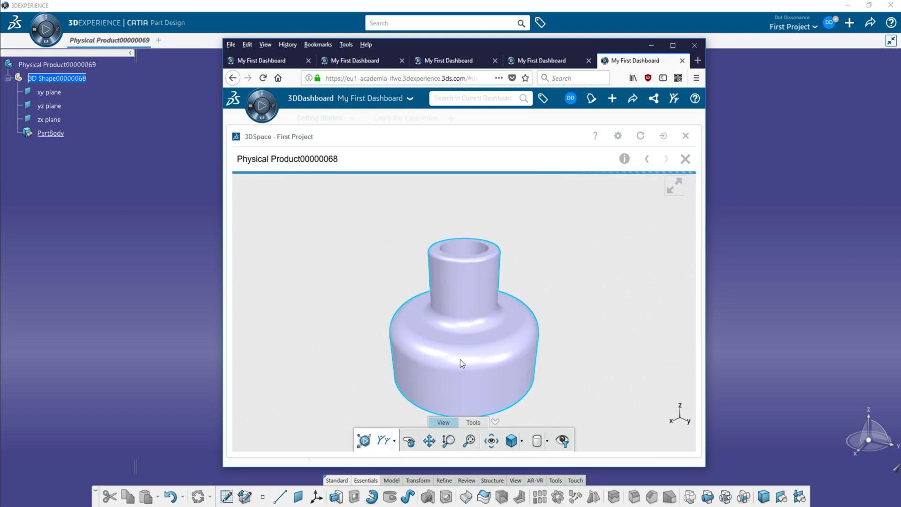
middle_click_drag(476, 311, 470, 333)
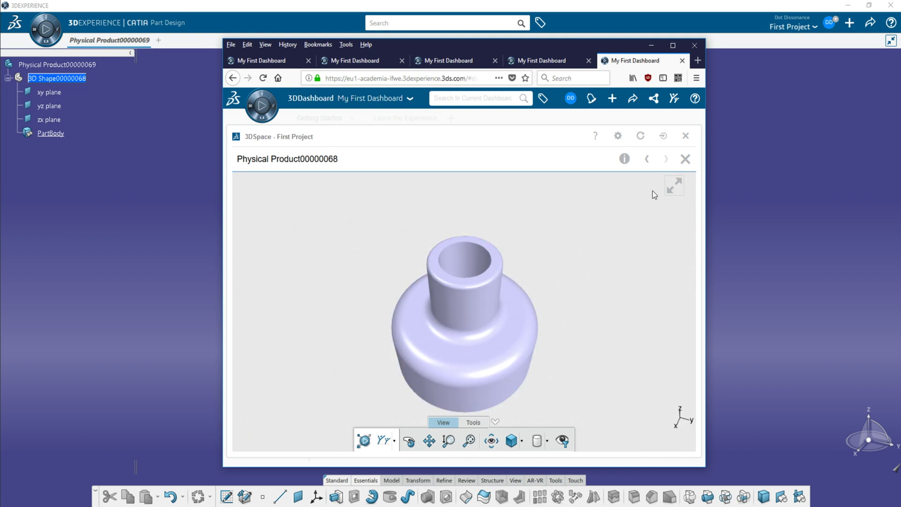
left_click(685, 159)
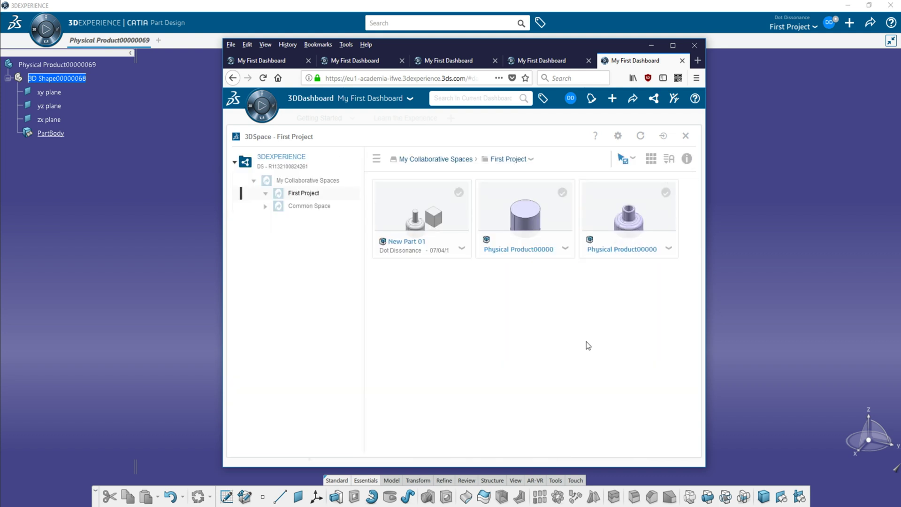
Request more apps for opening Physical Product00000068 and look through the 3D modeling apps for Part Design.
left_click(670, 249)
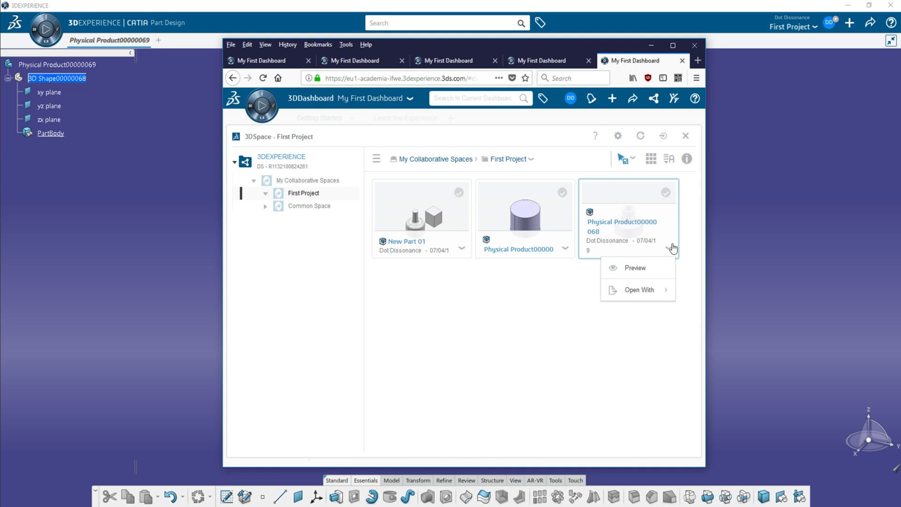
mouse_move(665, 298)
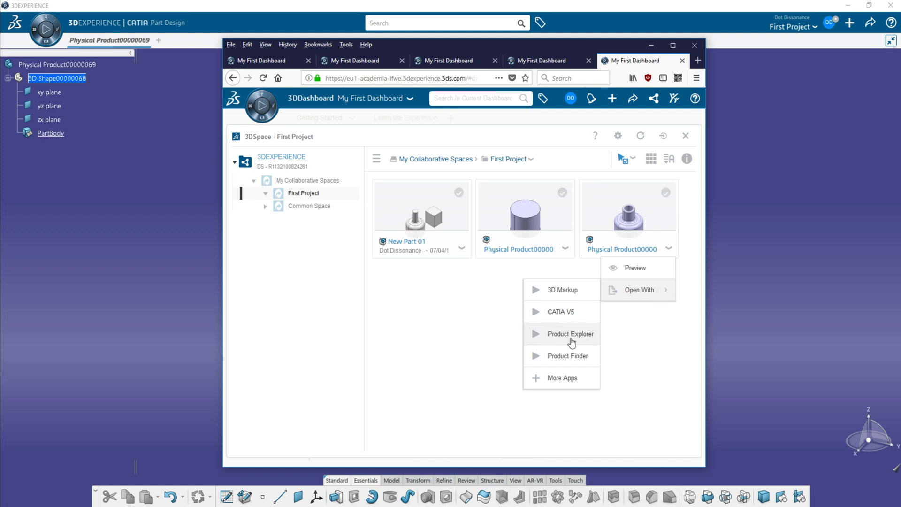
left_click(561, 379)
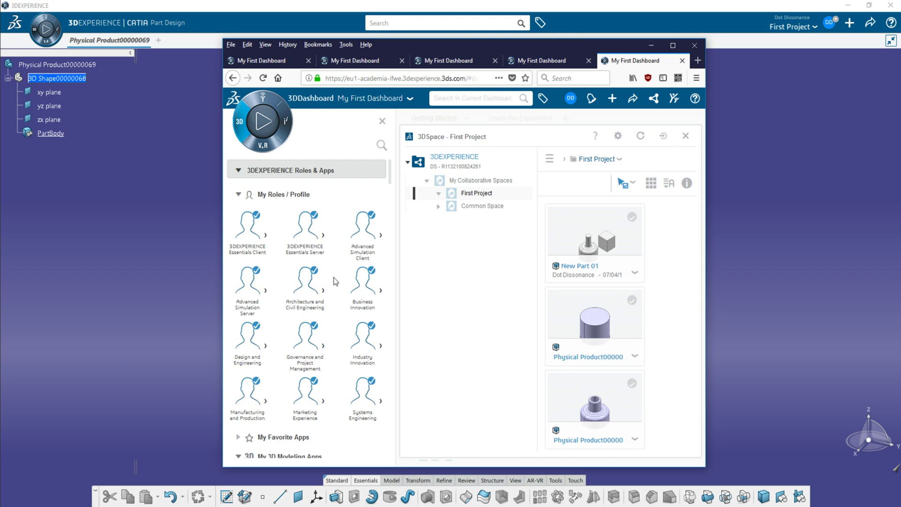
scroll(322, 303, "down", 10)
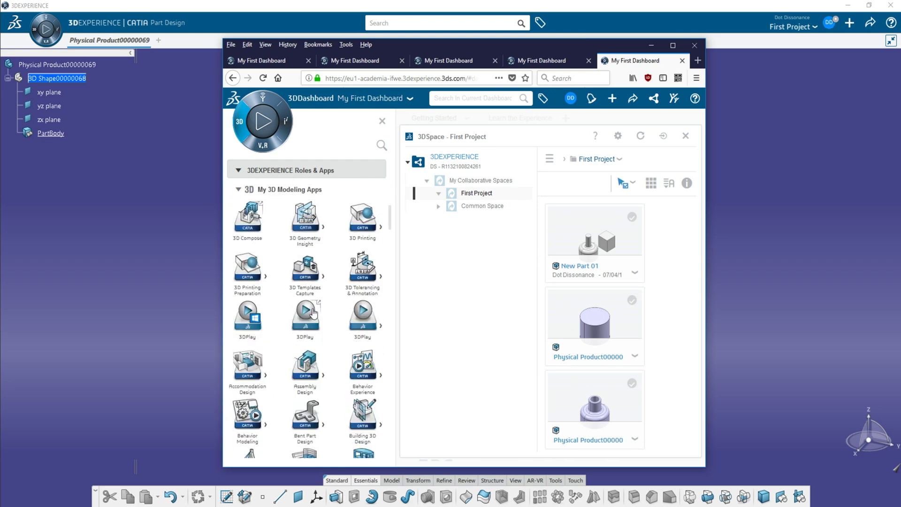
scroll(313, 314, "down", 10)
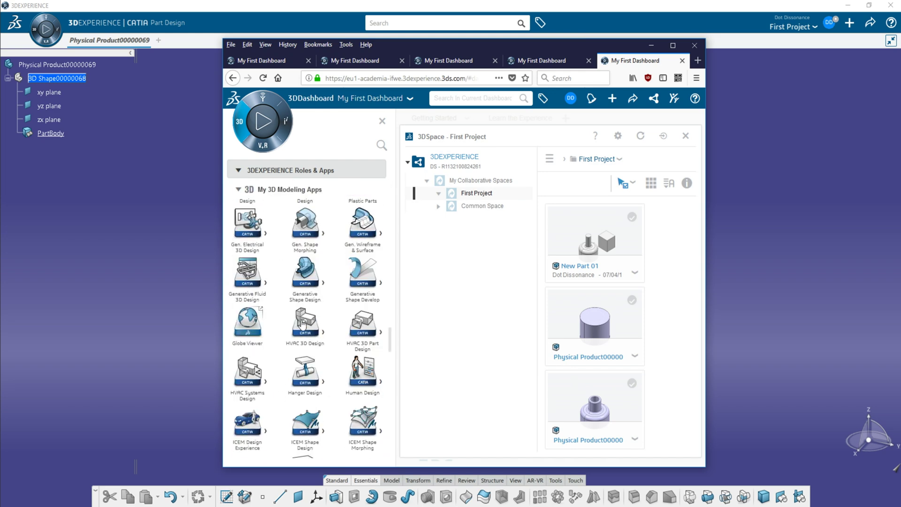
scroll(301, 323, "down", 15)
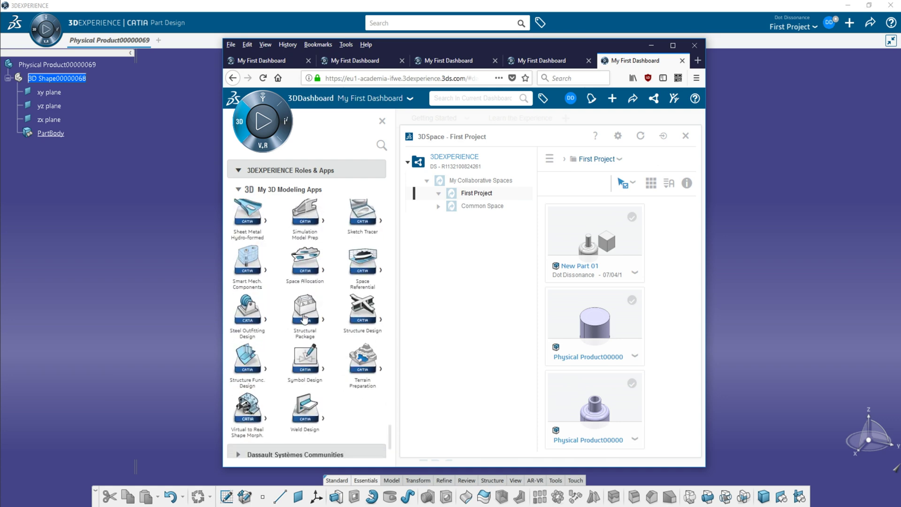
scroll(301, 318, "up", 6)
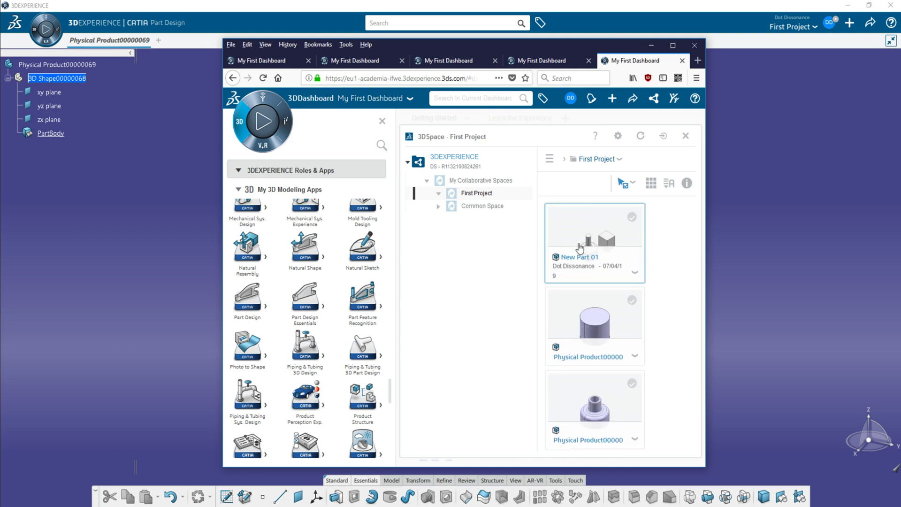
Open New Part 01 from the First Project space in Part Design and view the model from another angle.
left_click(632, 218)
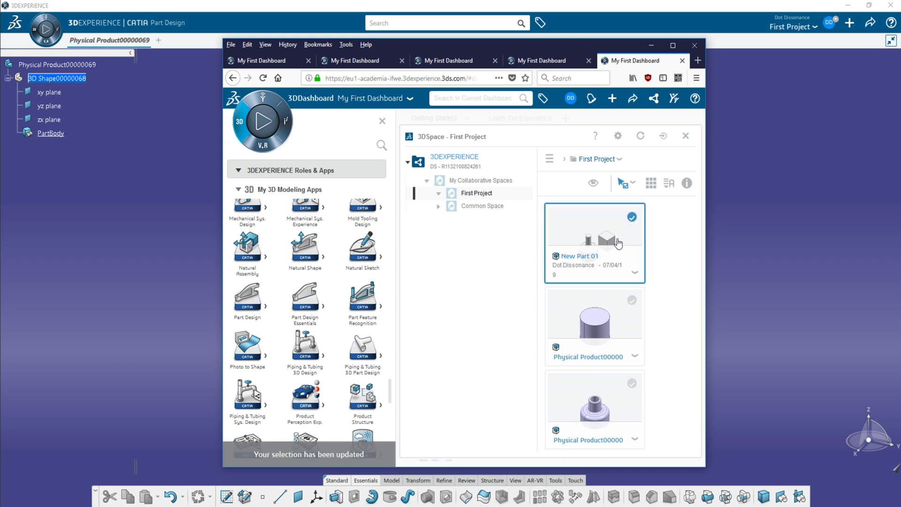
left_click(250, 305)
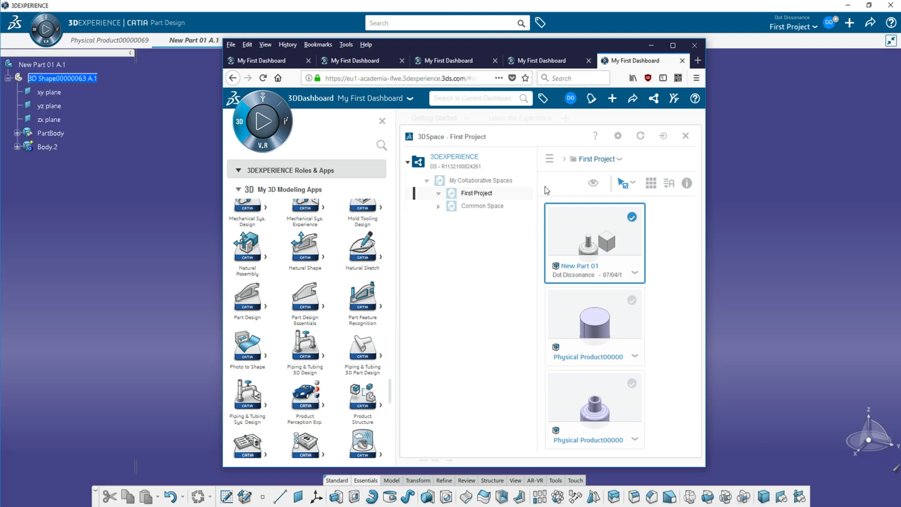
left_click_drag(536, 44, 587, 2)
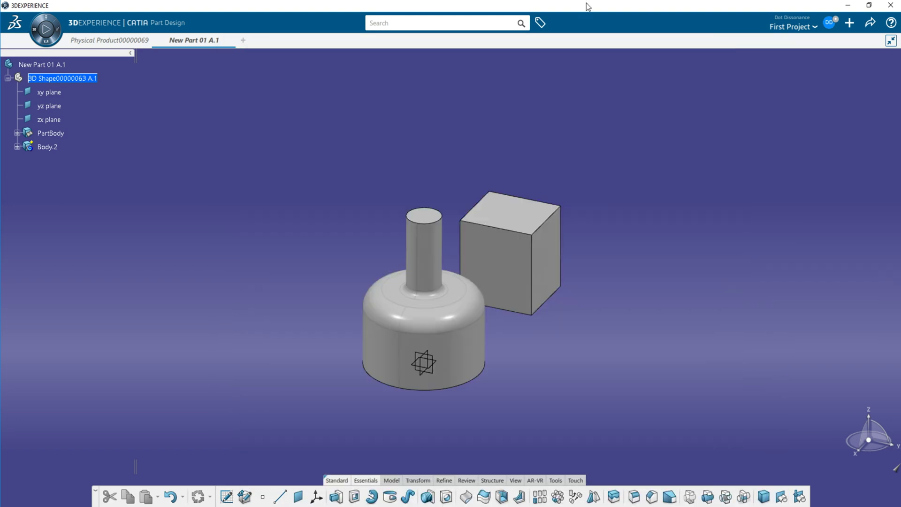
middle_click_drag(509, 264, 414, 248)
middle_click_drag(464, 218, 469, 175)
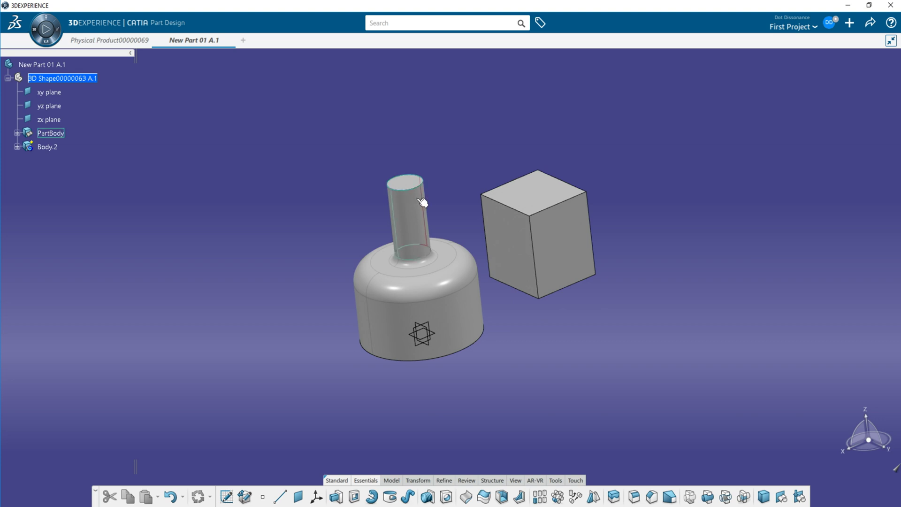
middle_click_drag(422, 200, 421, 190)
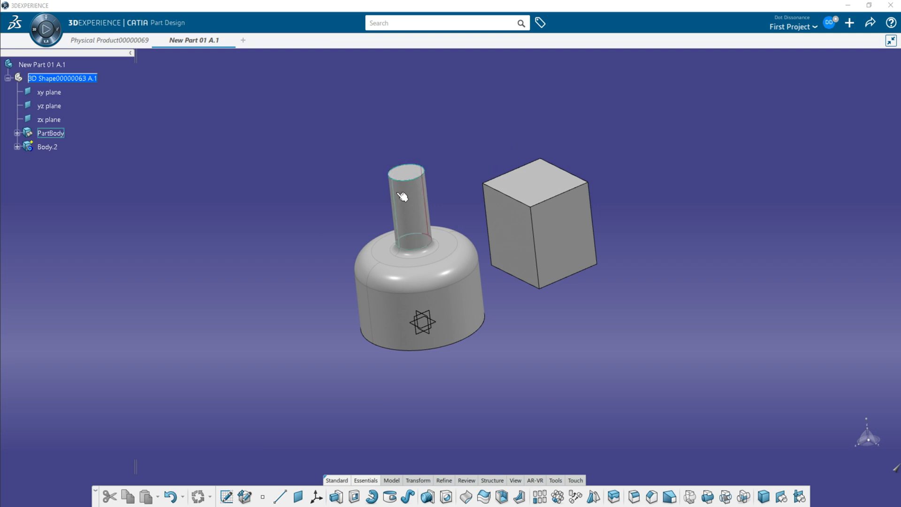
mouse_move(703, 274)
middle_mouse_down()
mouse_move(703, 288)
mouse_move(707, 279)
middle_mouse_up()
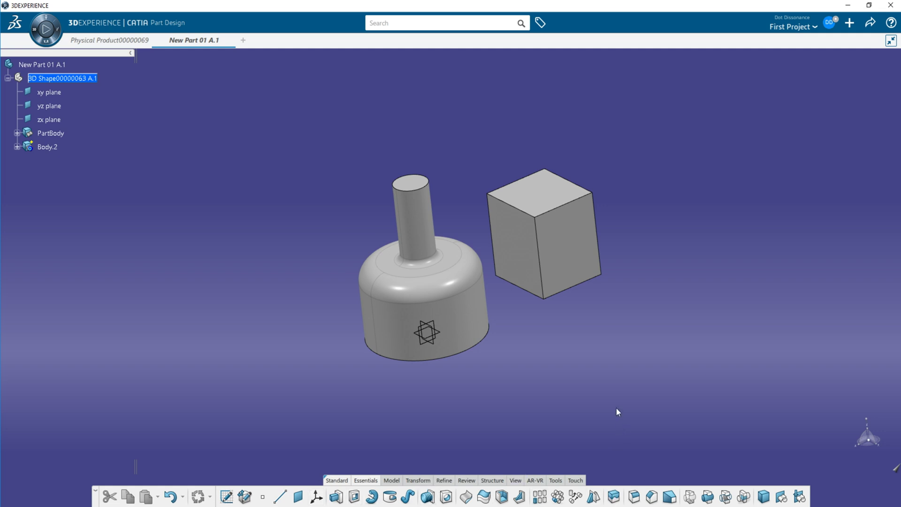
Open the legacy preferences, examine the Sketcher settings in the Mechanical category, and close them without changes.
left_click(831, 22)
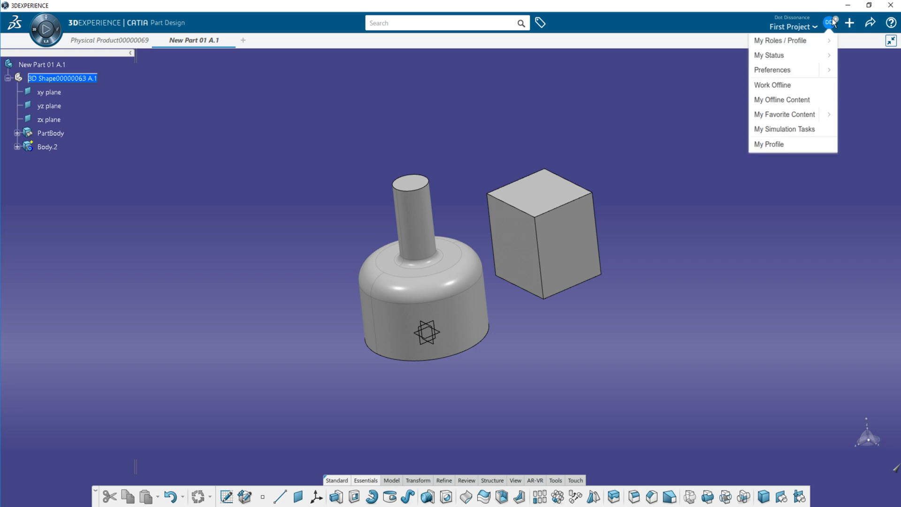
left_click(826, 70)
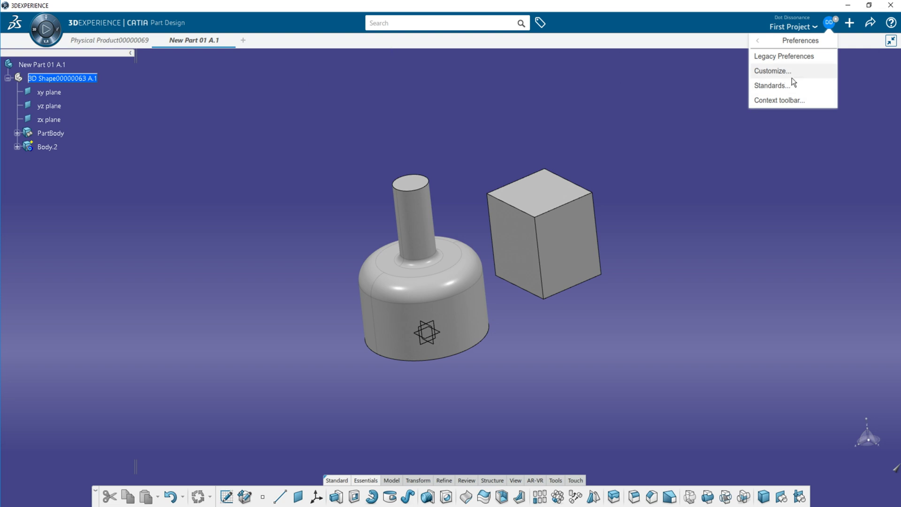
left_click(789, 59)
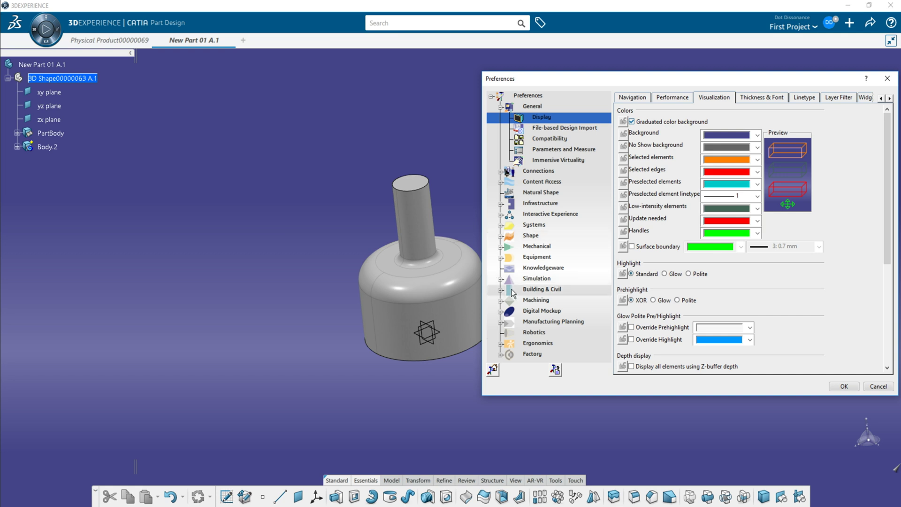
left_click(501, 247)
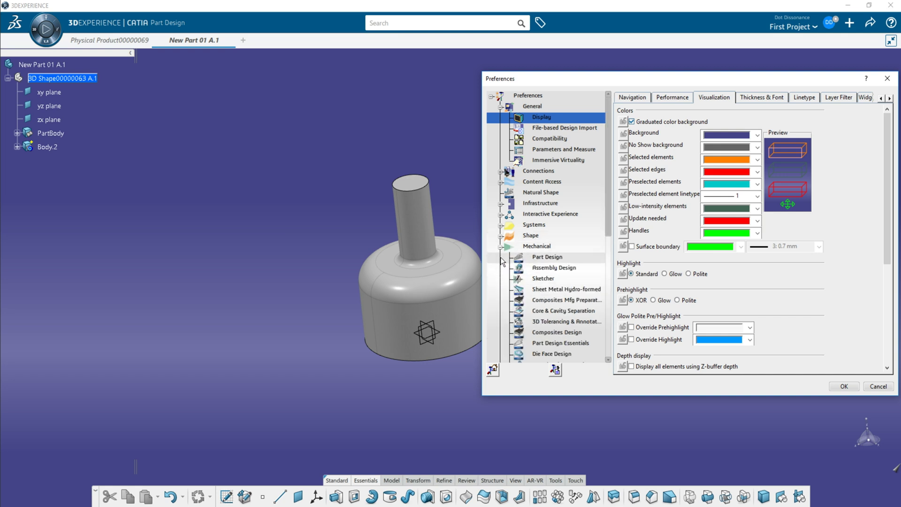
left_click(544, 276)
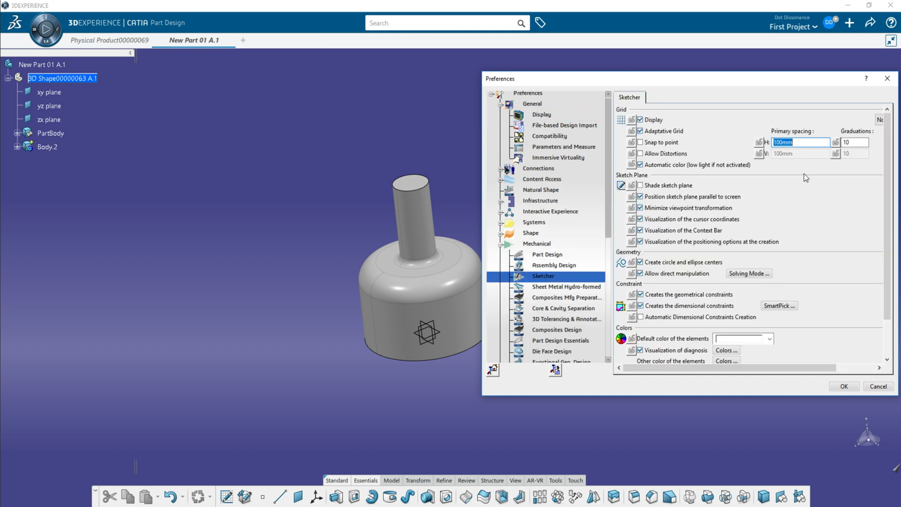
left_click(887, 80)
Open the new preferences, examine the Display pages and the available color schemes under Colors, and close the dialog.
left_click(829, 23)
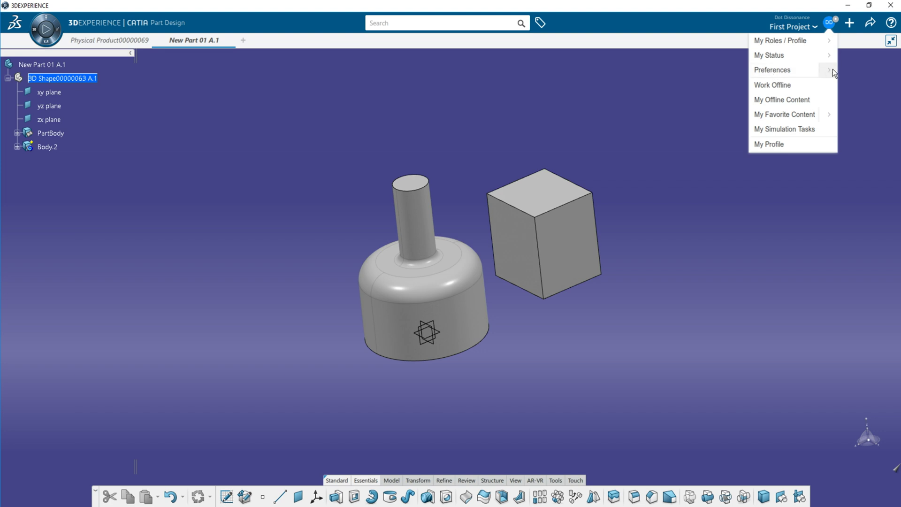
left_click(777, 76)
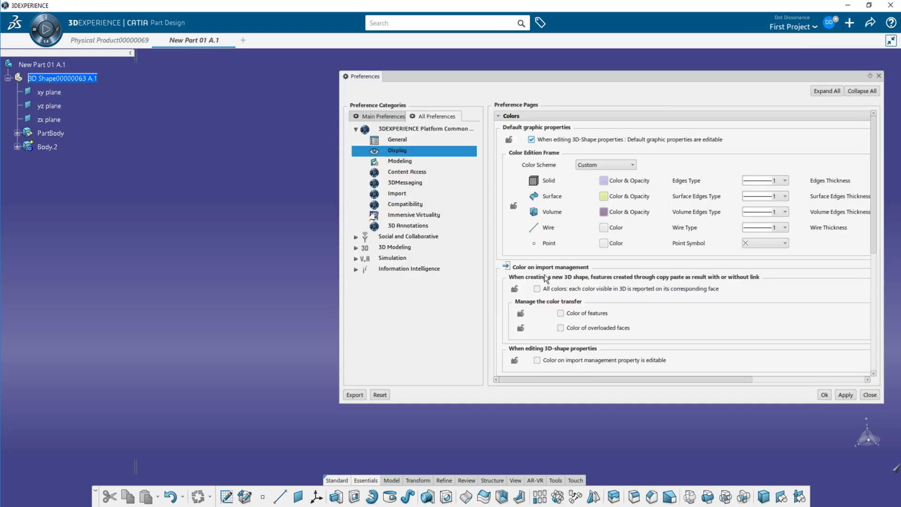
left_click_drag(690, 75, 676, 69)
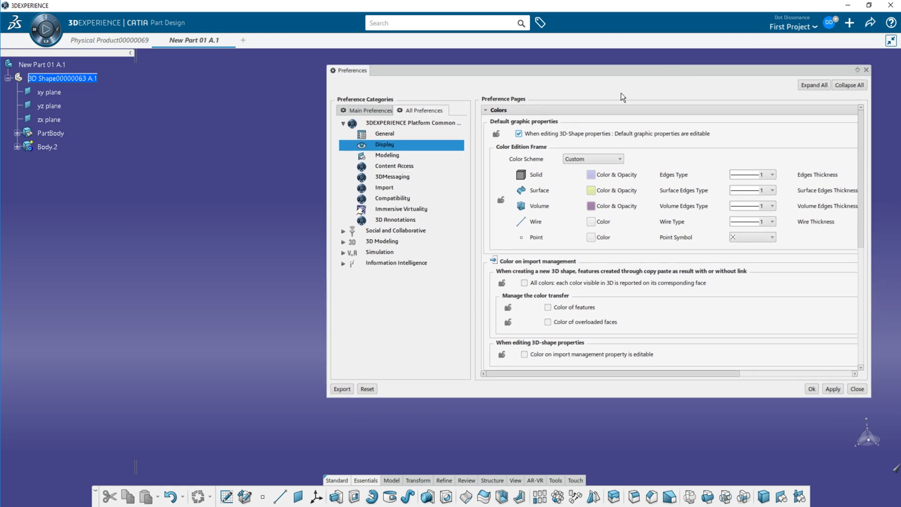
left_click(851, 83)
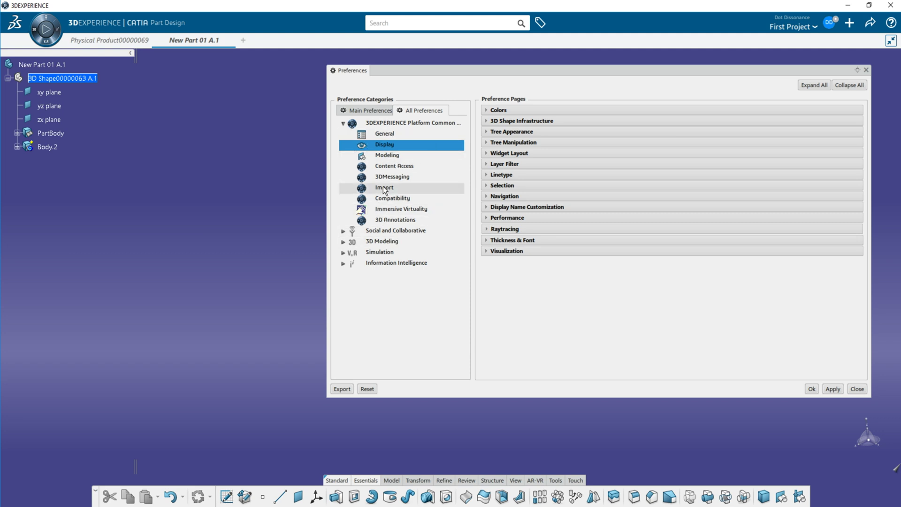
left_click(498, 111)
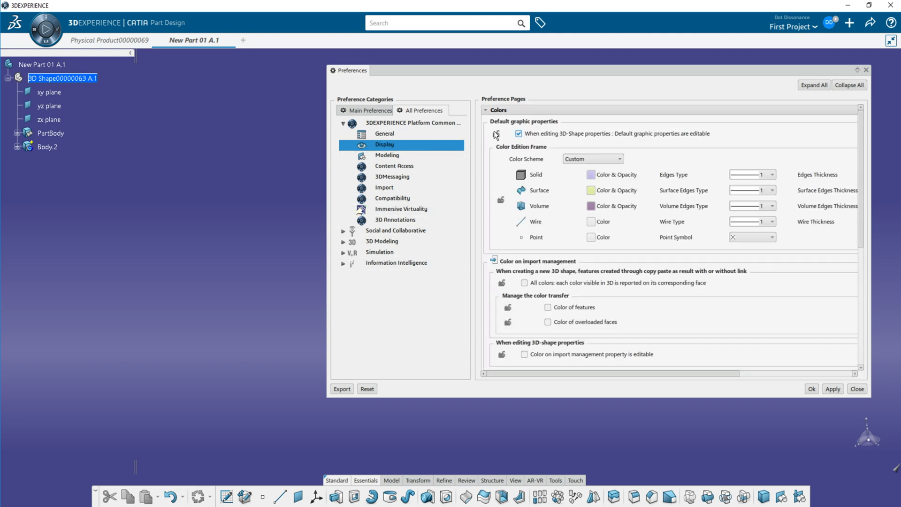
left_click(611, 157)
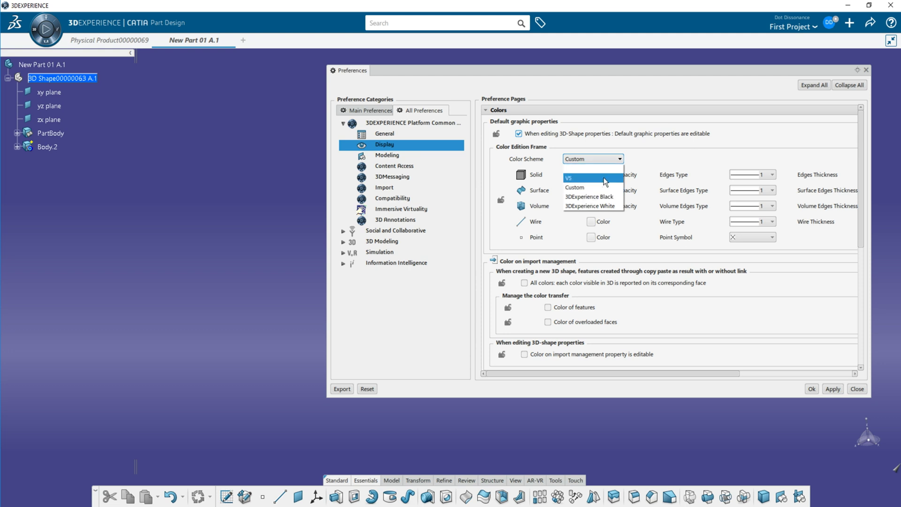
left_click(742, 154)
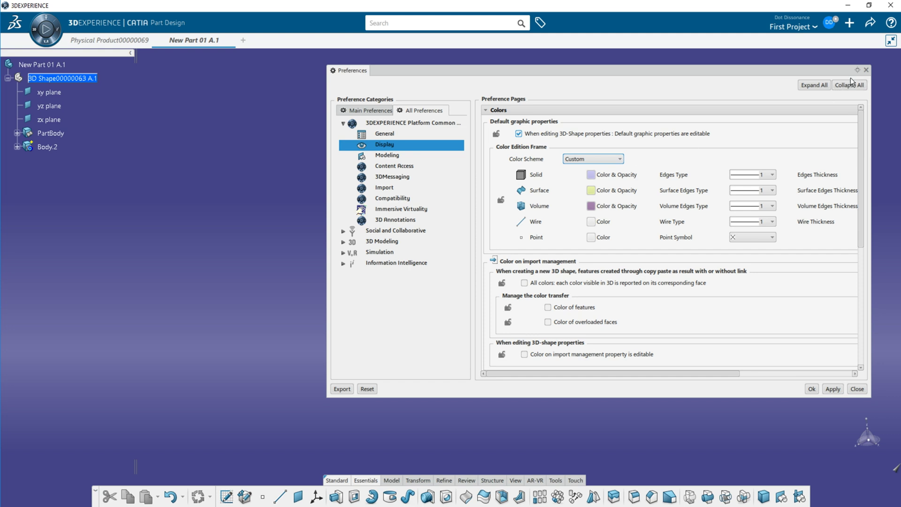
left_click(810, 390)
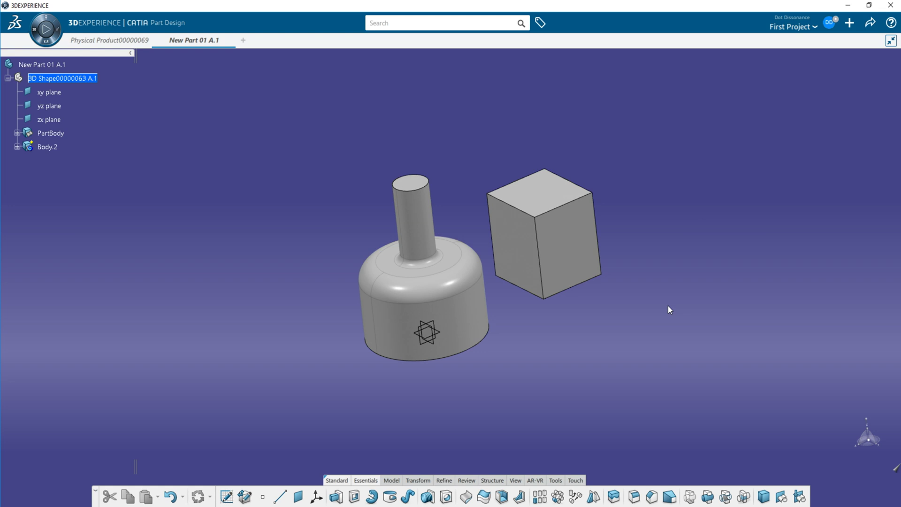
Pan, rotate and zoom in on the New Part 01 model to view it up close.
middle_click_drag(398, 332, 542, 305)
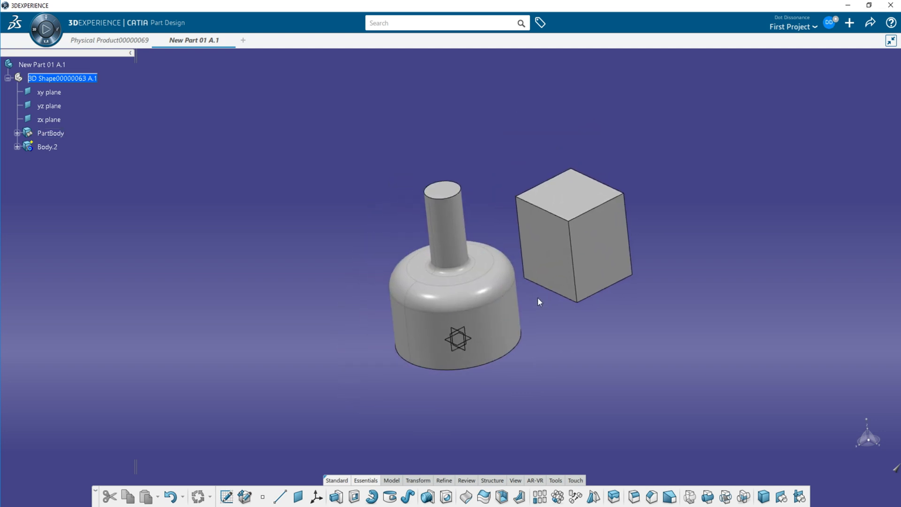
middle_click_drag(532, 326, 452, 314)
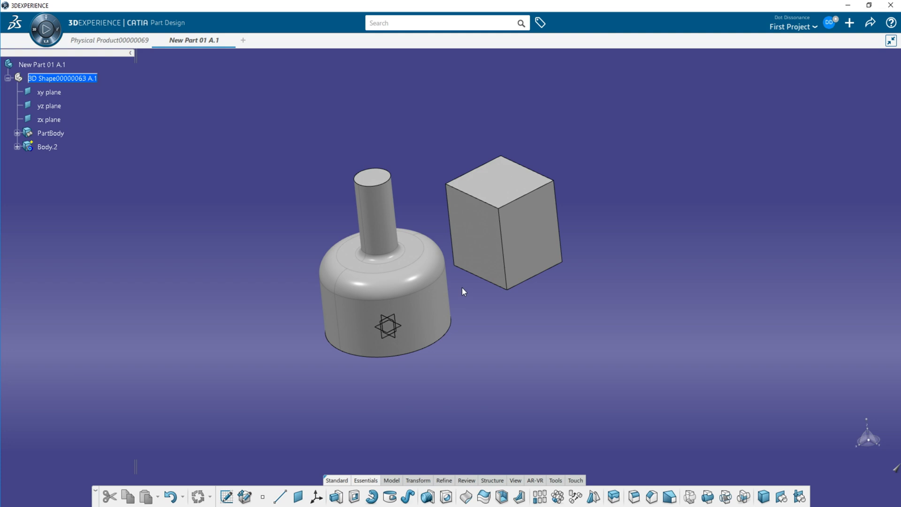
middle_click_drag(620, 296, 650, 309)
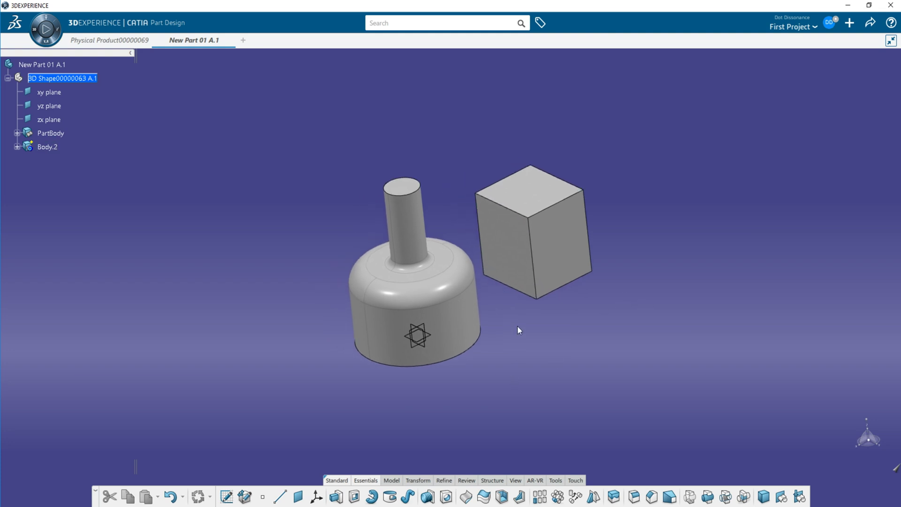
middle_click_drag(519, 324, 481, 409)
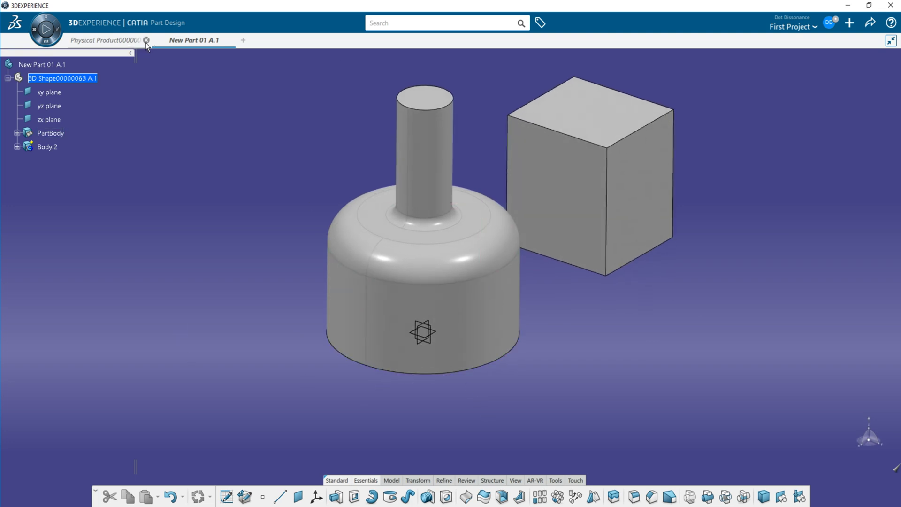
Switch back and forth between Physical Product00000069 and New Part 01 A.1, and view New Part 01 from another angle.
left_click(115, 41)
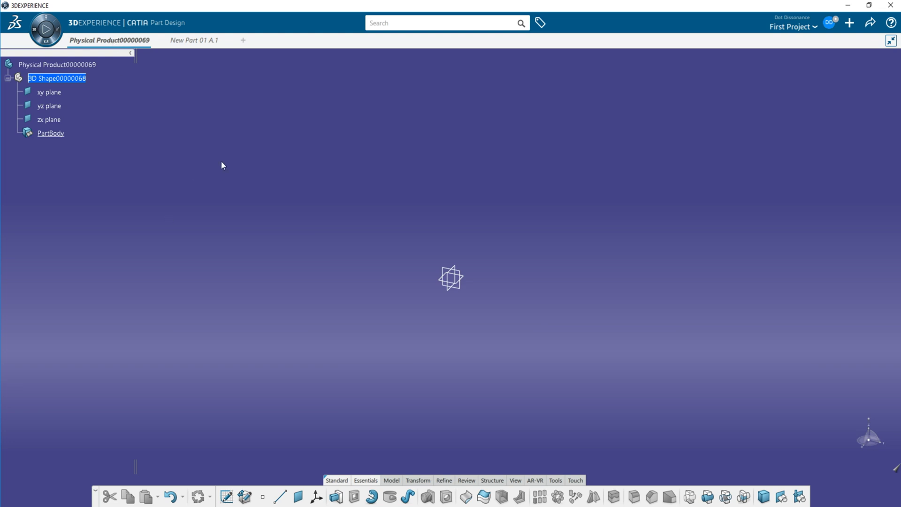
left_click(195, 41)
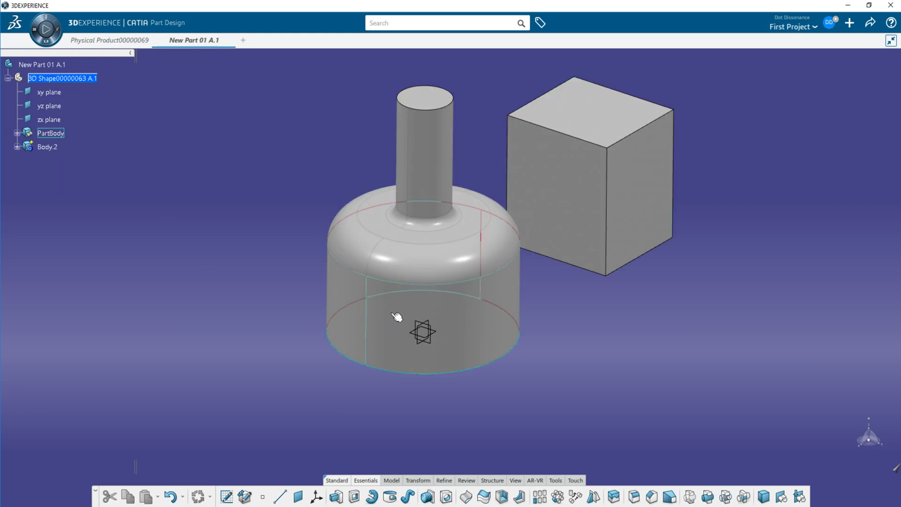
left_click(97, 40)
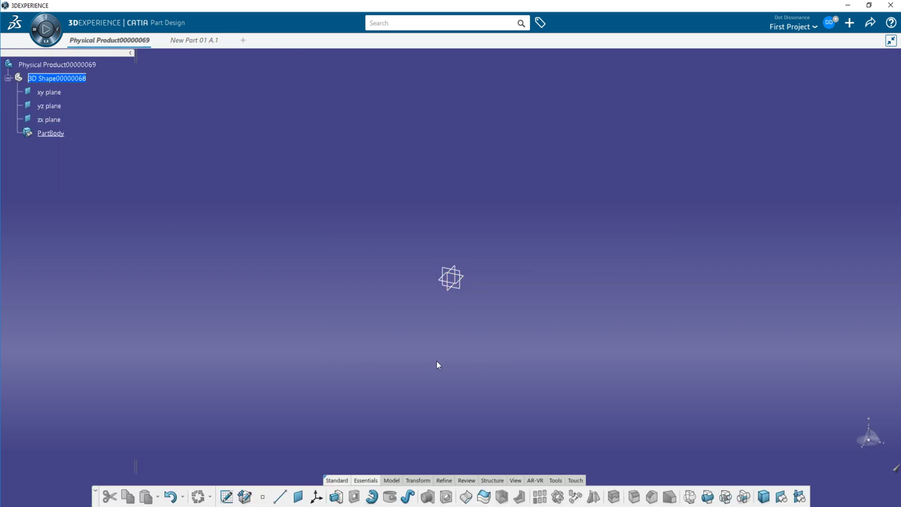
left_click(190, 41)
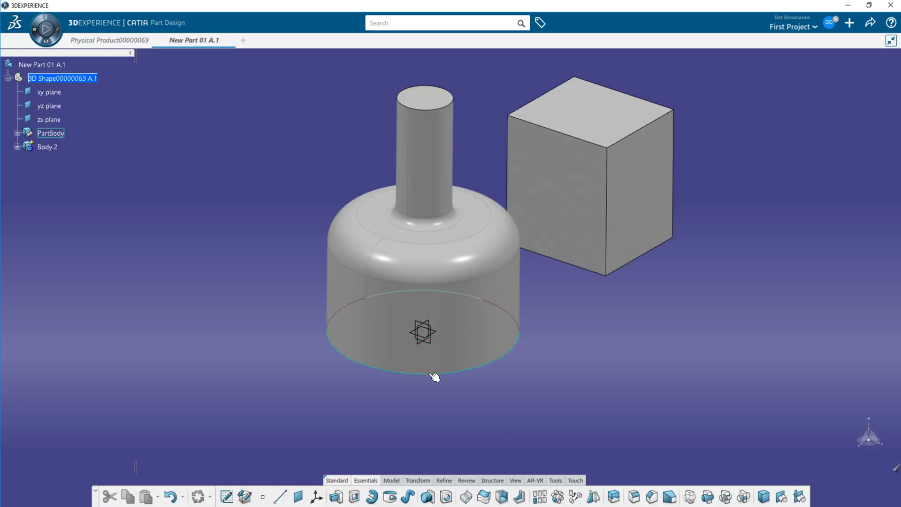
middle_click_drag(548, 275, 499, 253)
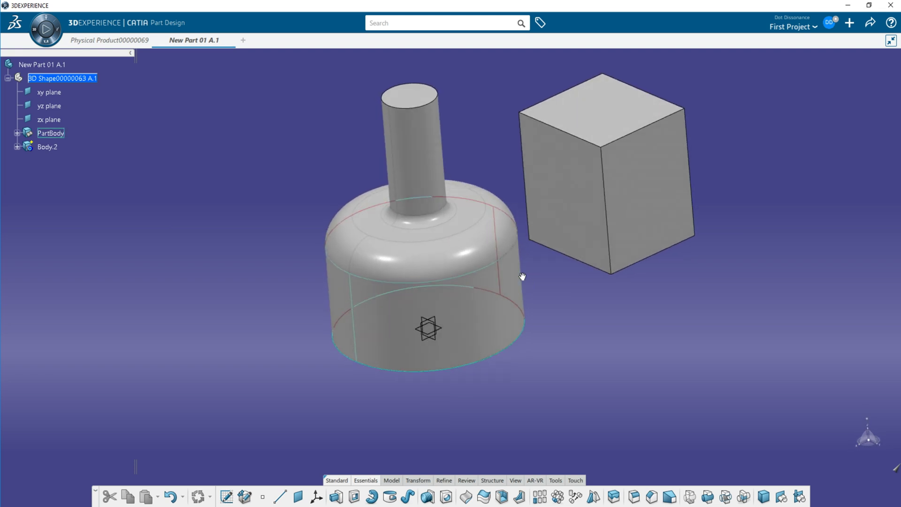
middle_click_drag(520, 272, 497, 261)
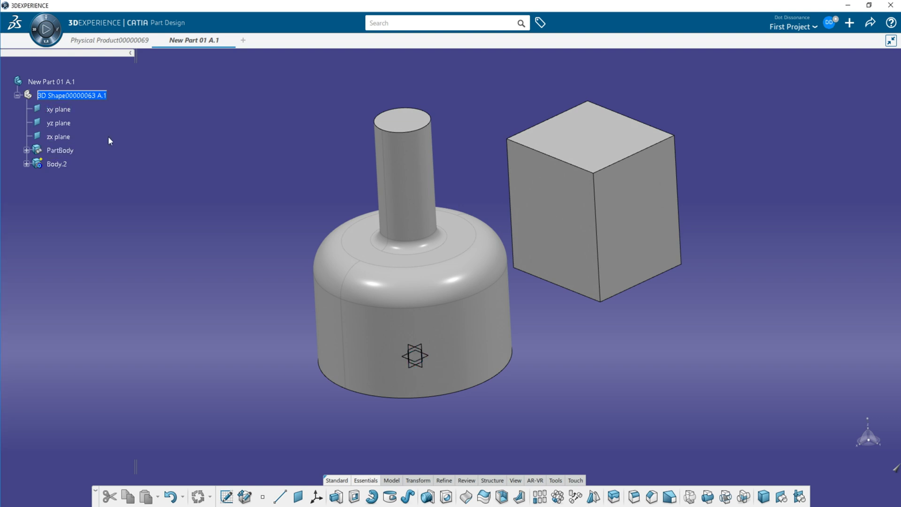
Hide the specification tree, view the model without it, and show the tree again.
key("F3")
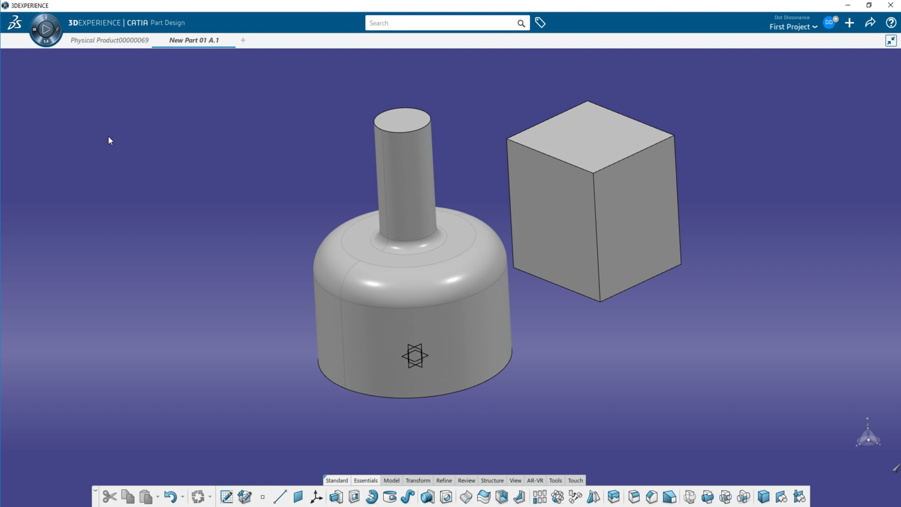
middle_click_drag(249, 280, 237, 265)
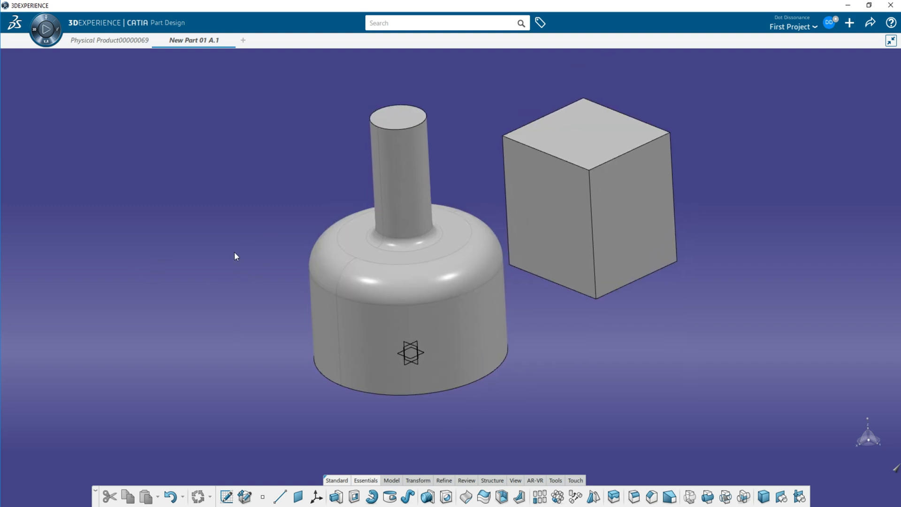
mouse_move(251, 235)
middle_mouse_down()
mouse_move(277, 249)
mouse_move(268, 239)
middle_mouse_up()
key("F3")
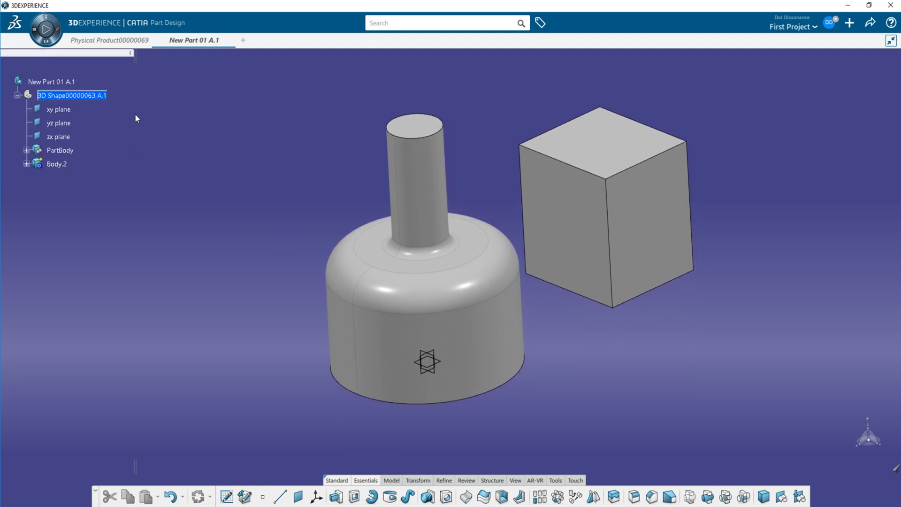
Widen the specification tree area across the full width of the window and slightly reposition the tree of New Part 01.
mouse_move(135, 60)
left_mouse_down()
mouse_move(185, 67)
mouse_move(139, 74)
left_mouse_up()
left_click_drag(142, 64, 140, 95)
left_click_drag(26, 112, 126, 132)
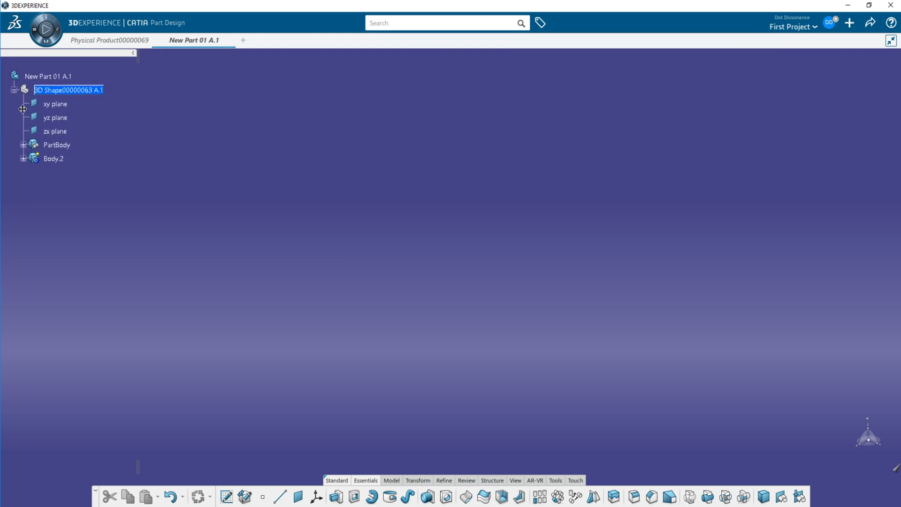
left_click_drag(139, 64, 555, 95)
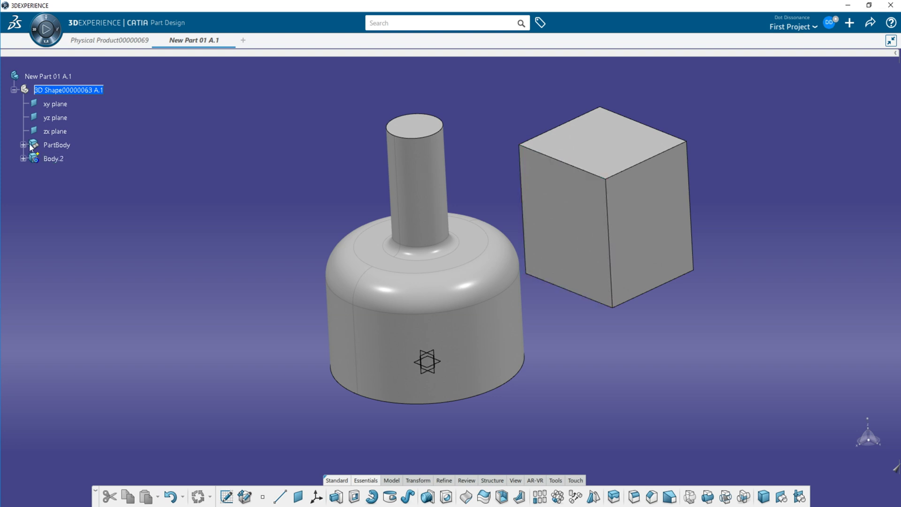
mouse_move(24, 114)
left_mouse_down()
mouse_move(44, 128)
mouse_move(797, 130)
mouse_move(628, 125)
mouse_move(46, 145)
mouse_move(20, 111)
left_mouse_up()
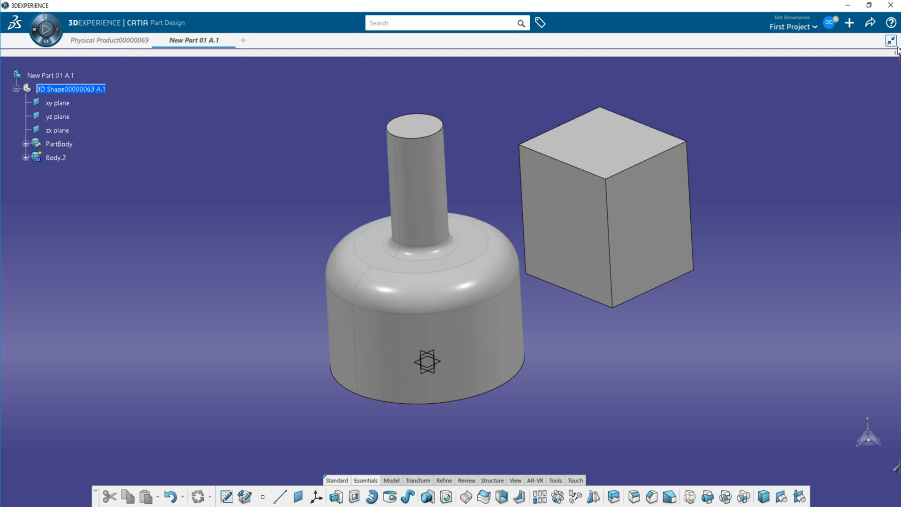
Narrow the specification tree area to fit the tree of New Part 01 and slightly adjust the tree's display size.
left_click_drag(898, 66, 127, 99)
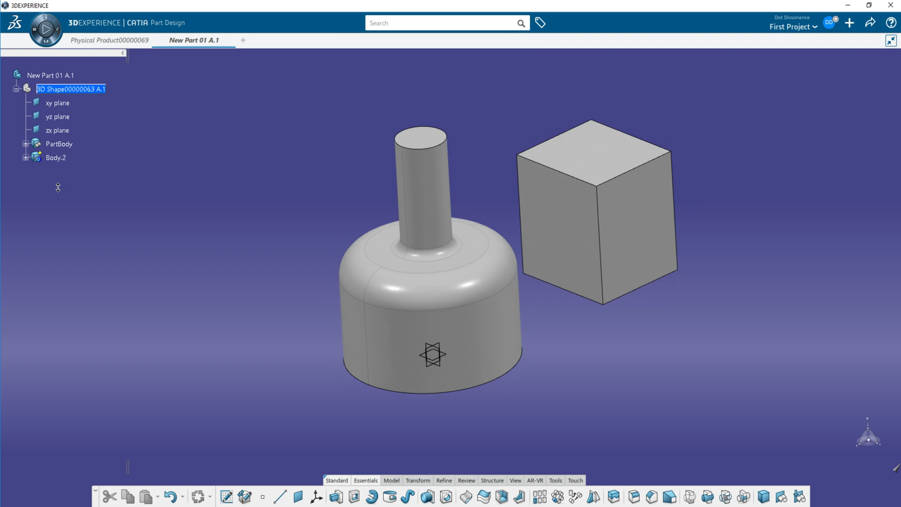
left_click(26, 124)
scroll(28, 123, "down", 3)
scroll(47, 123, "up", 3)
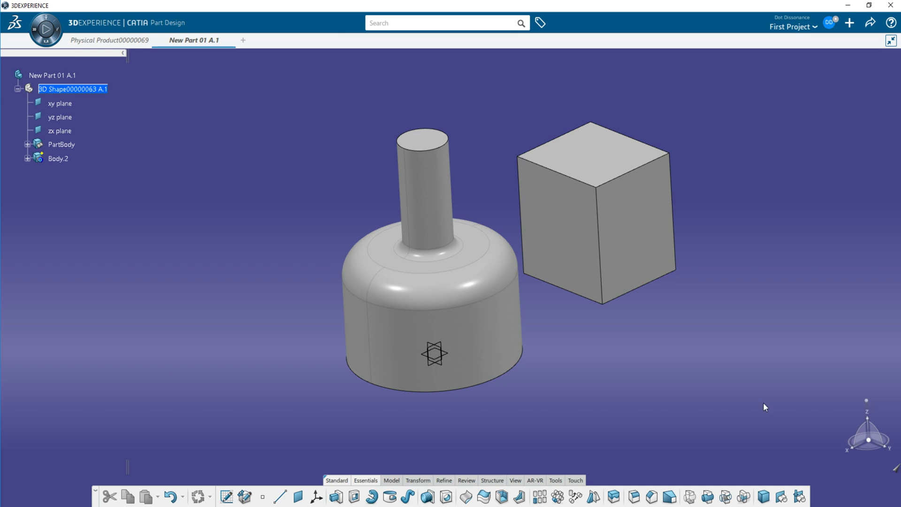
Swap to the hidden space of New Part 01 to examine its hidden sketches, and return to the visible space.
left_click_drag(856, 427, 640, 282)
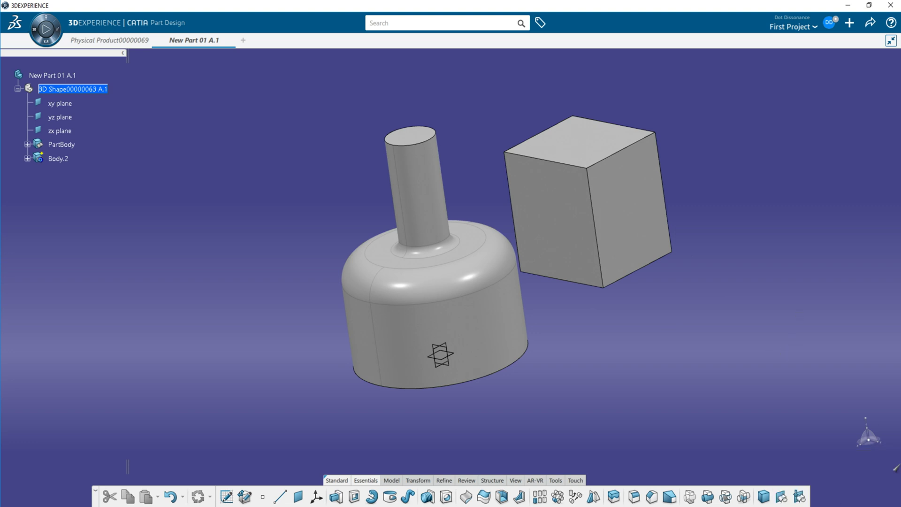
left_click(896, 469)
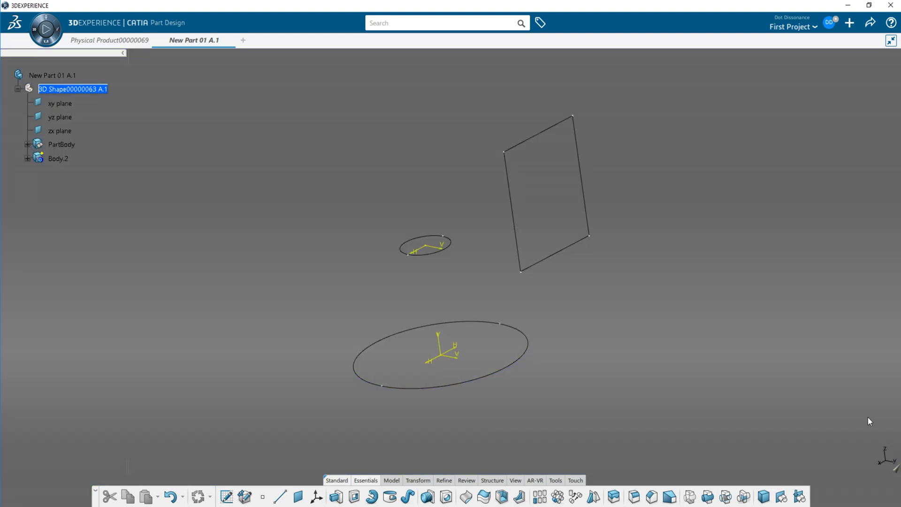
left_click(897, 471)
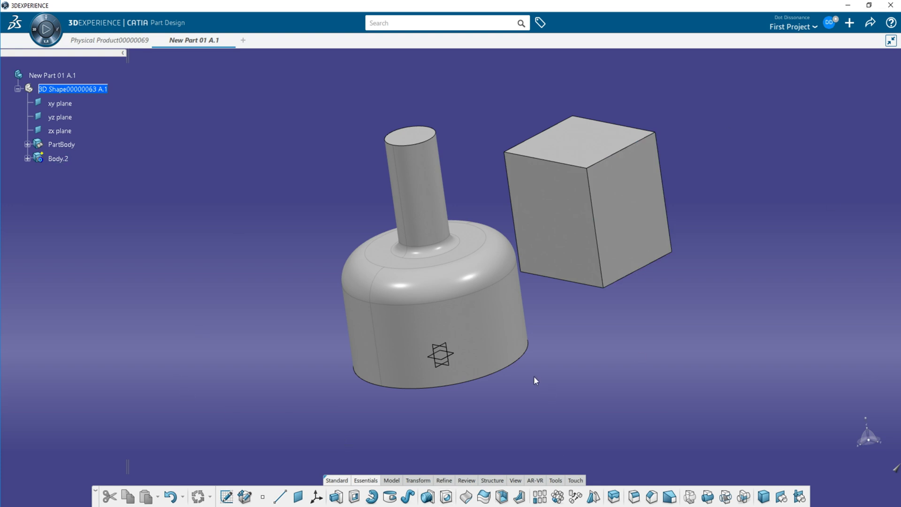
Look through the View and Model command sets of Part Design and return to the Essentials commands.
left_click(516, 480)
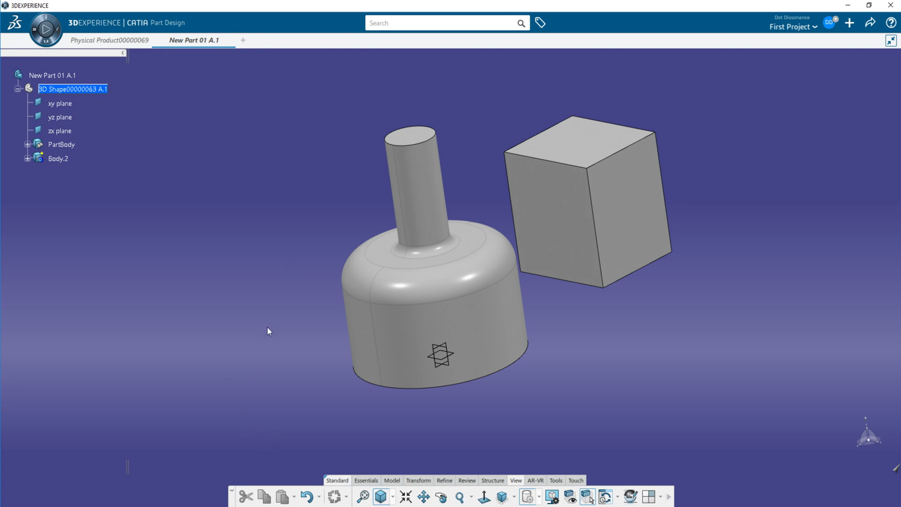
left_click(371, 483)
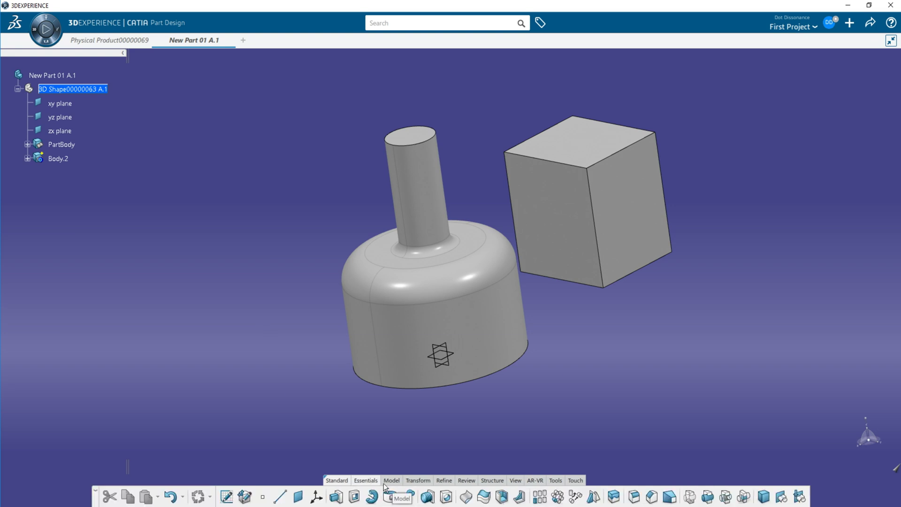
left_click(390, 480)
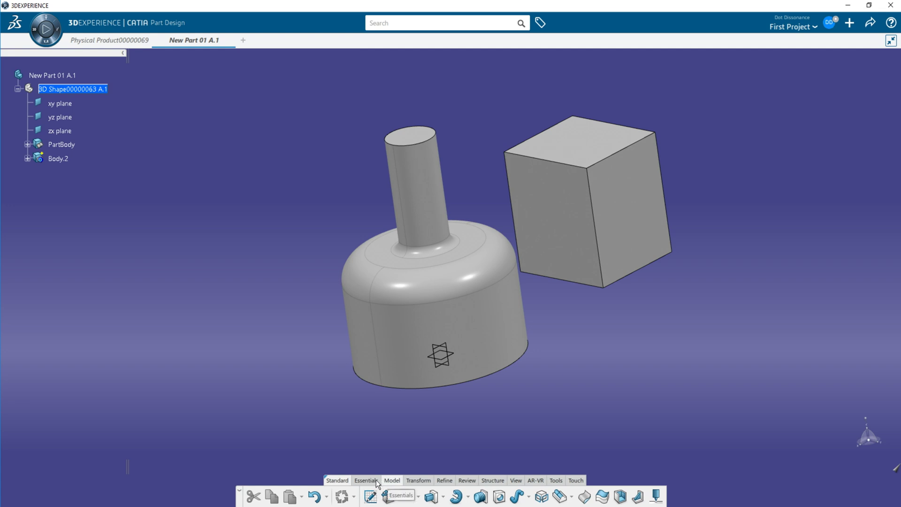
left_click(371, 481)
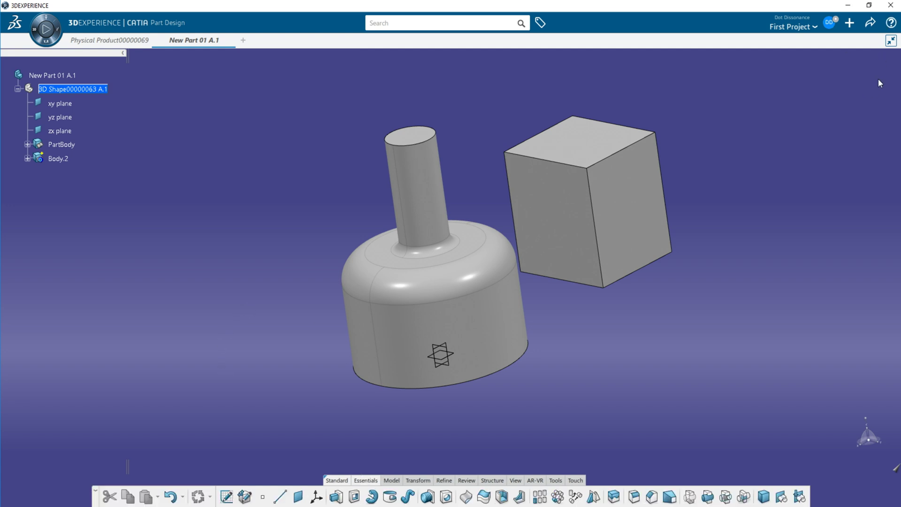
Save New Part 01 and examine its title, name and revision in the product's properties.
key("ctrl+s")
right_click(48, 80)
left_click(59, 119)
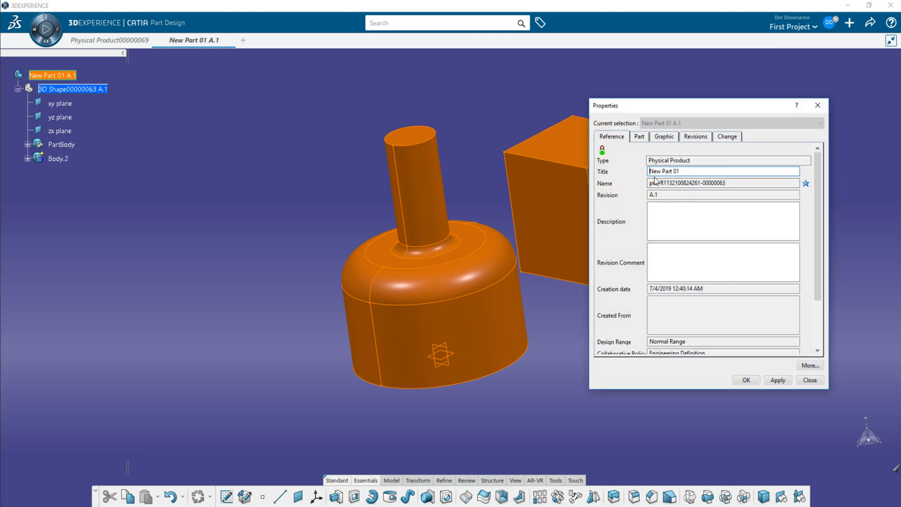
left_click(810, 380)
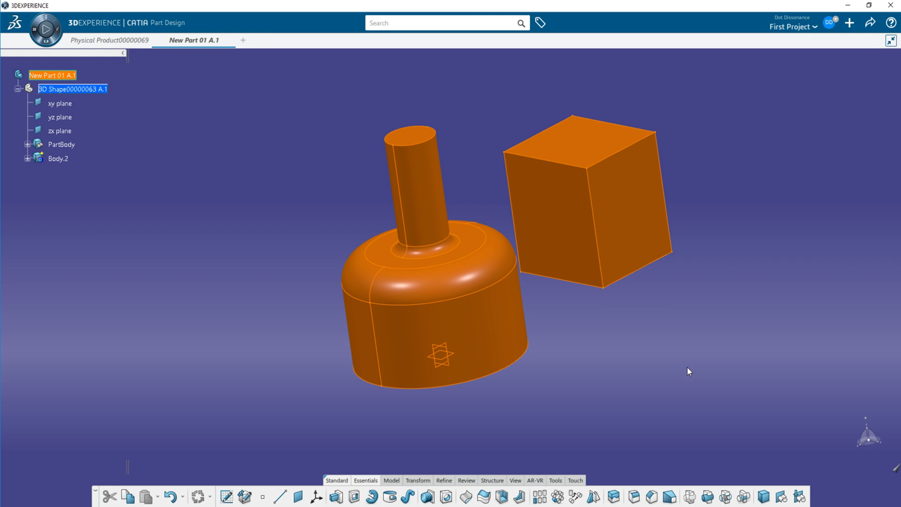
left_click(227, 176)
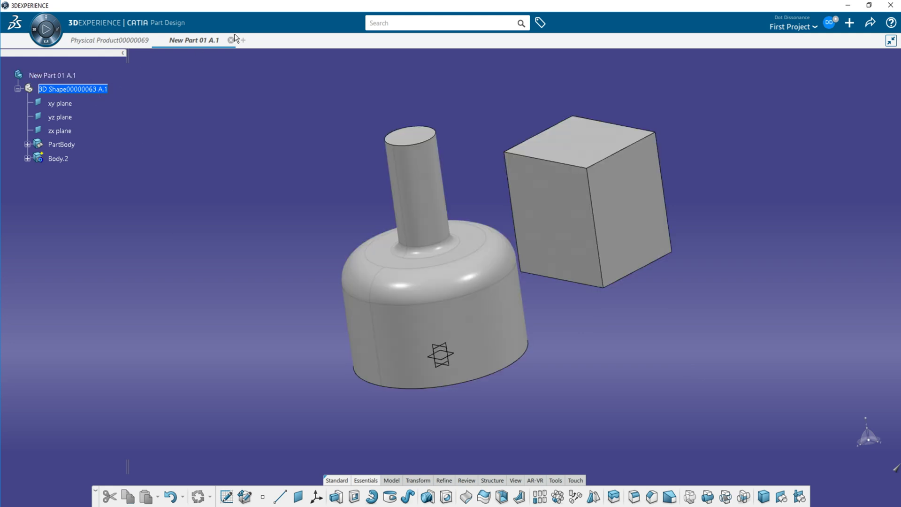
Close New Part 01 and start a positioned sketch on an origin plane of Physical Product00000069.
left_click(231, 40)
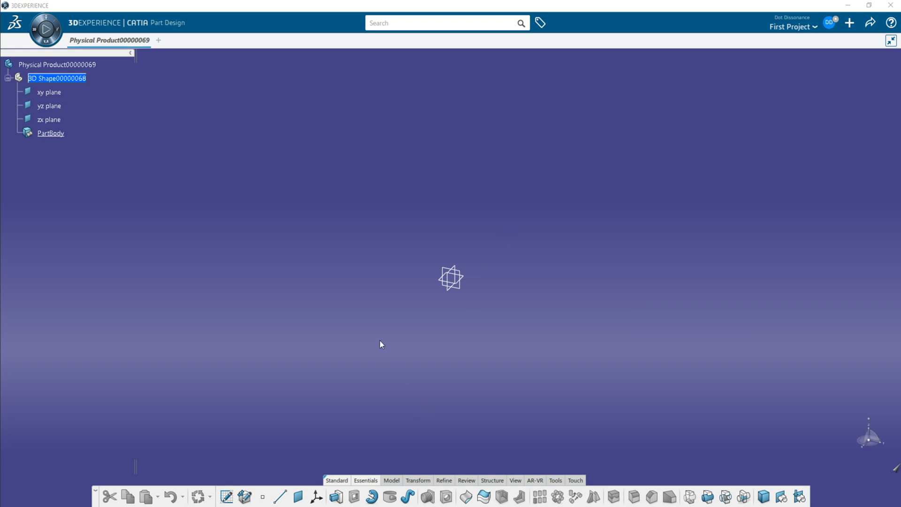
left_click(227, 498)
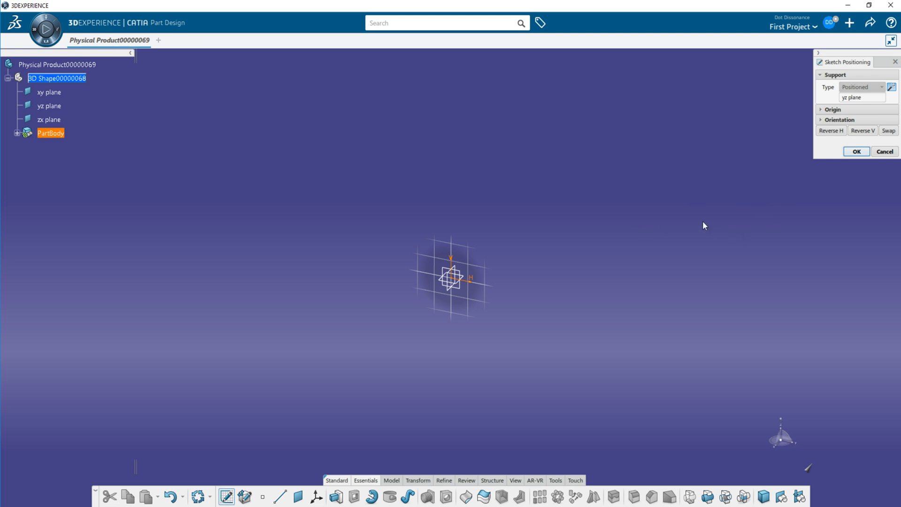
left_click(468, 282)
left_click(468, 283)
left_click(463, 270)
left_click(463, 278)
left_click(467, 282)
left_click(470, 283)
left_click(443, 284)
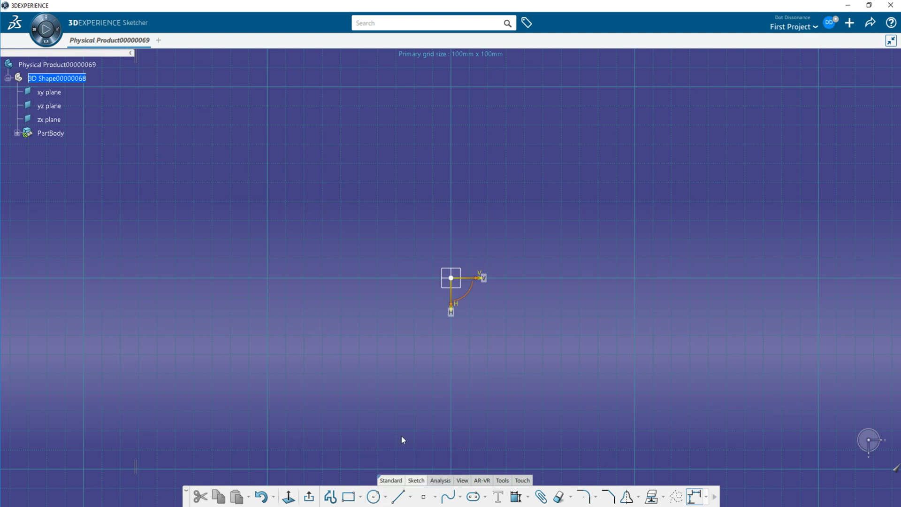
middle_click(467, 312)
middle_click_drag(471, 289, 512, 308)
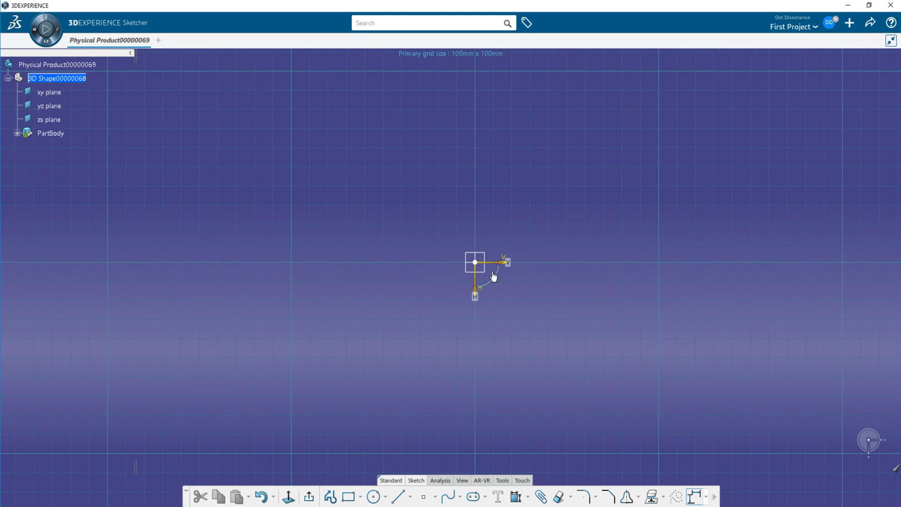
mouse_move(490, 271)
left_mouse_down()
mouse_move(553, 330)
mouse_move(579, 314)
mouse_move(574, 211)
mouse_move(553, 151)
mouse_move(580, 218)
mouse_move(527, 362)
mouse_move(561, 310)
mouse_move(543, 344)
mouse_move(422, 443)
left_mouse_up()
left_click(375, 498)
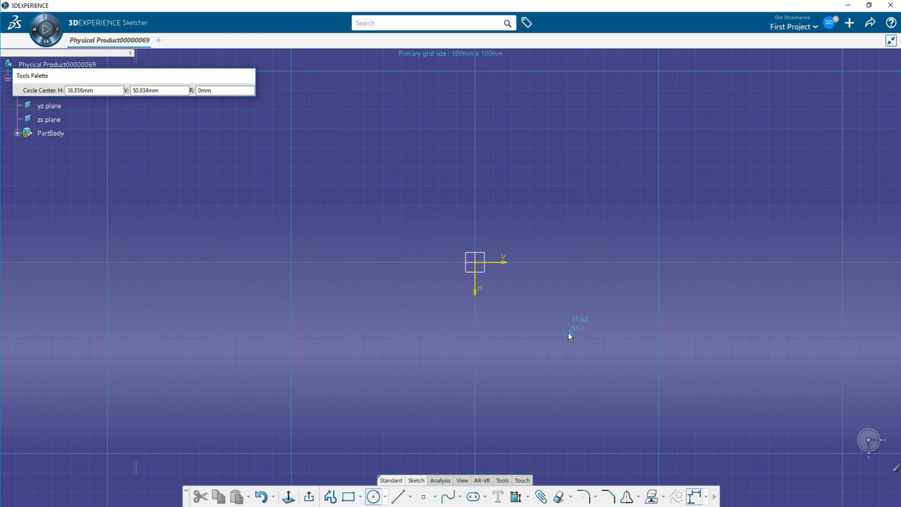
key("Escape")
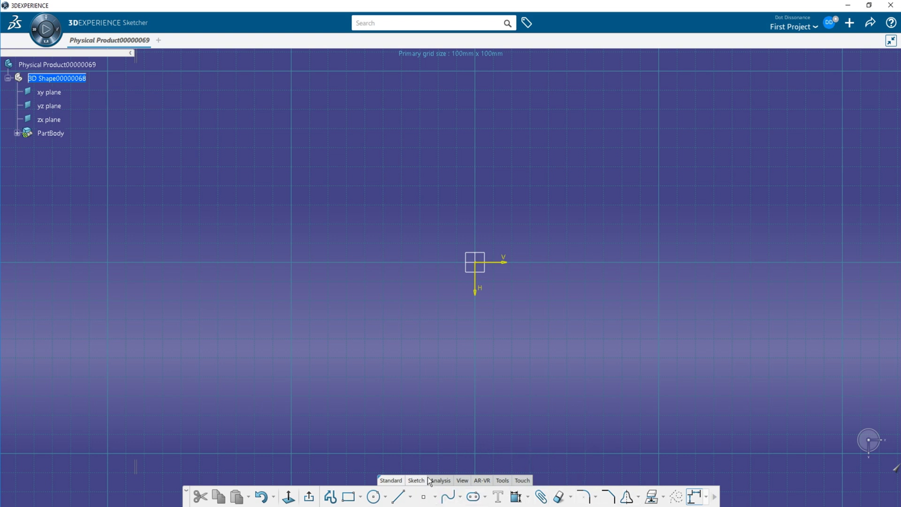
Examine the Sketcher's Standard and View commands, including the grid display, the 3D background visualization options and the additional view commands.
left_click(391, 481)
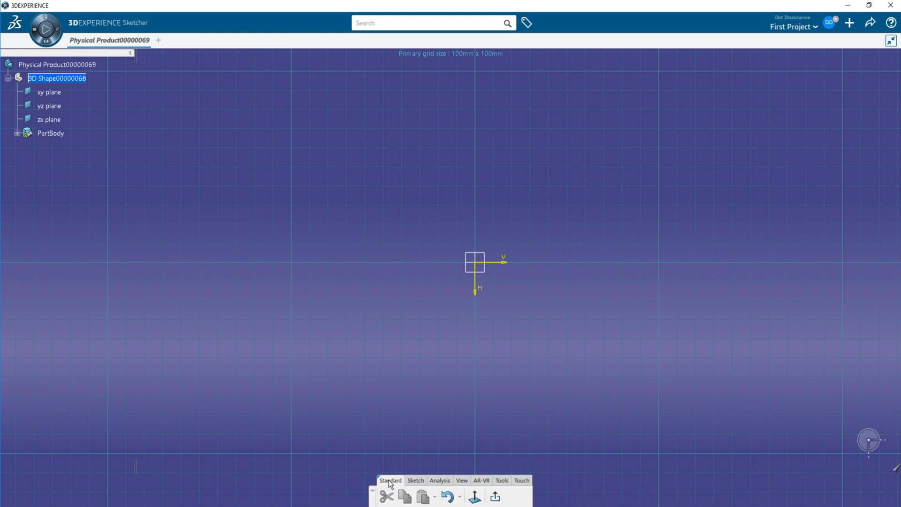
left_click(462, 478)
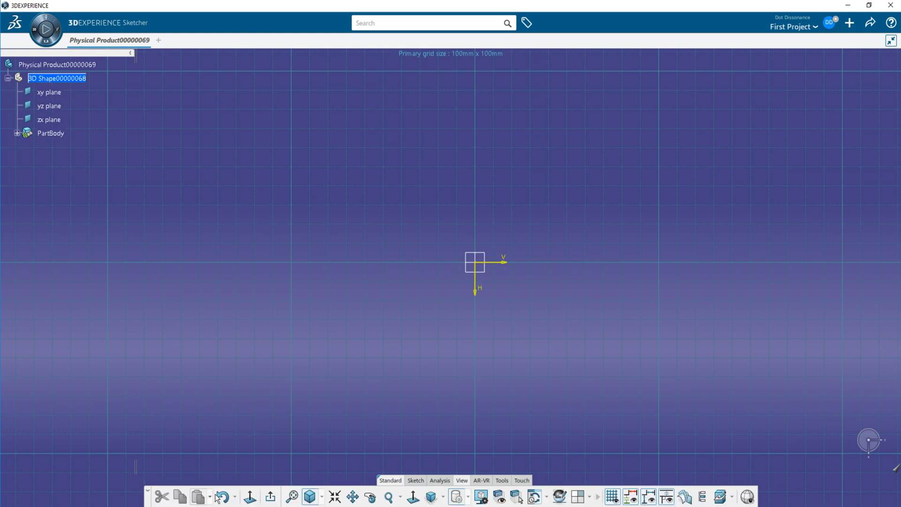
left_click(614, 498)
left_click(614, 498)
right_click(612, 501)
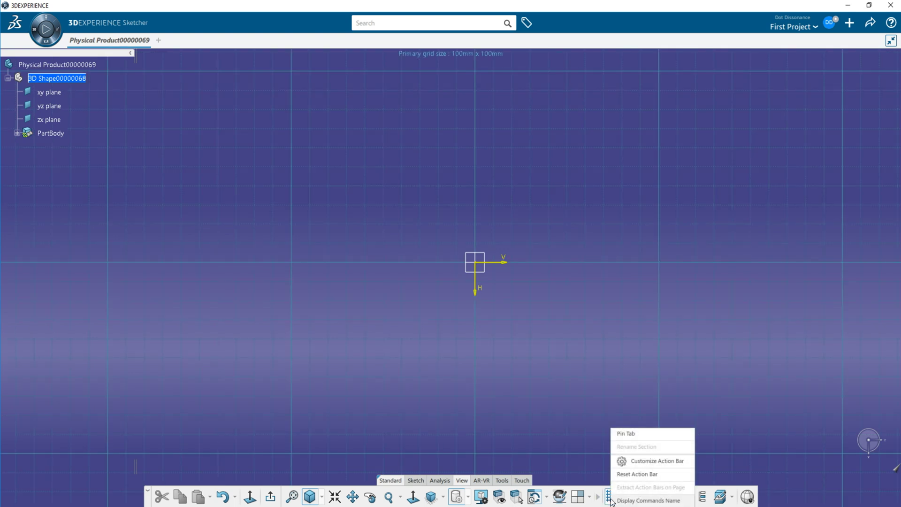
left_click(565, 410)
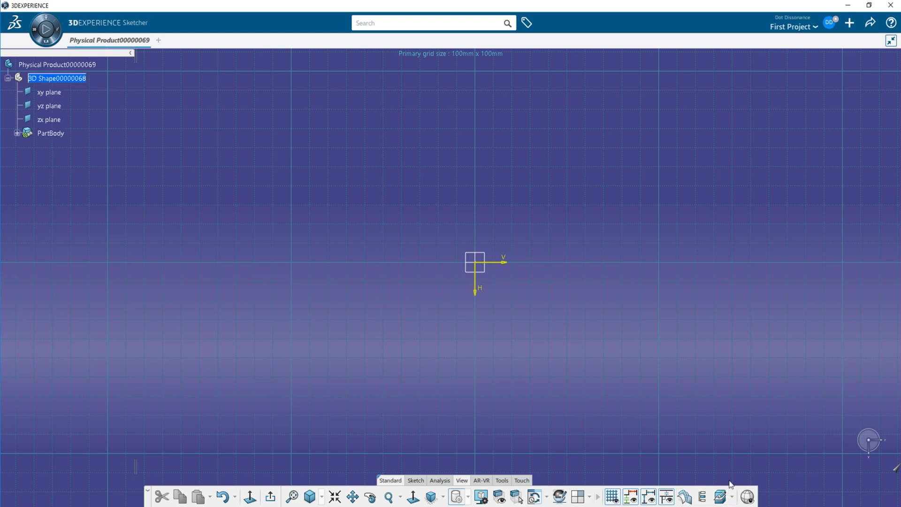
left_click(734, 498)
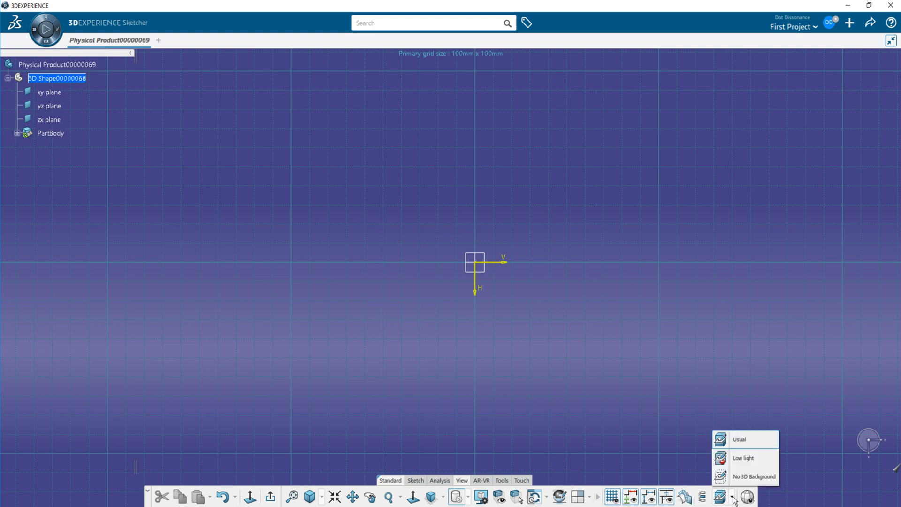
left_click(598, 498)
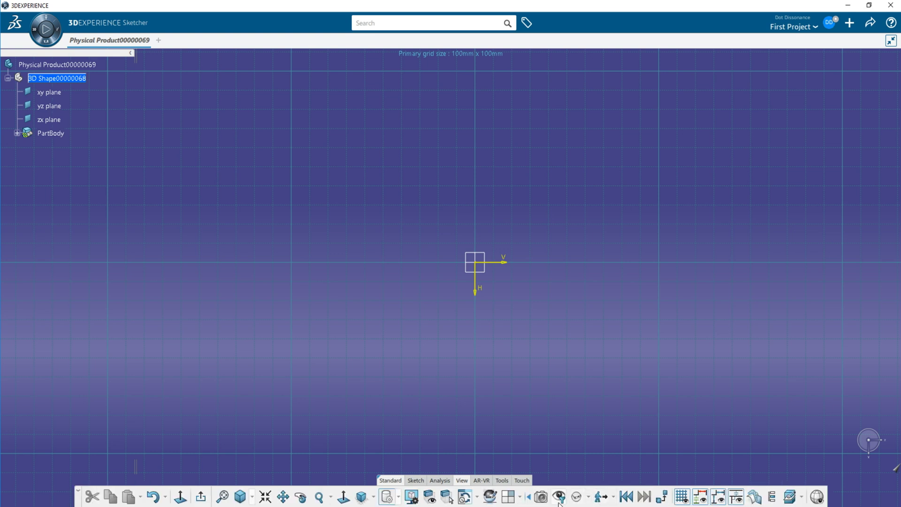
left_click(529, 497)
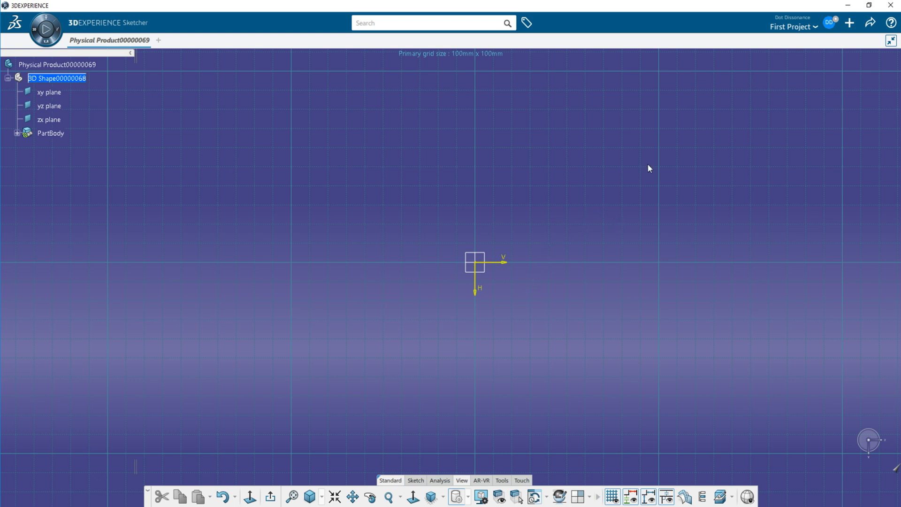
Review the Sketcher preferences for the grid, sketch plane, geometry and constraints.
left_click(830, 21)
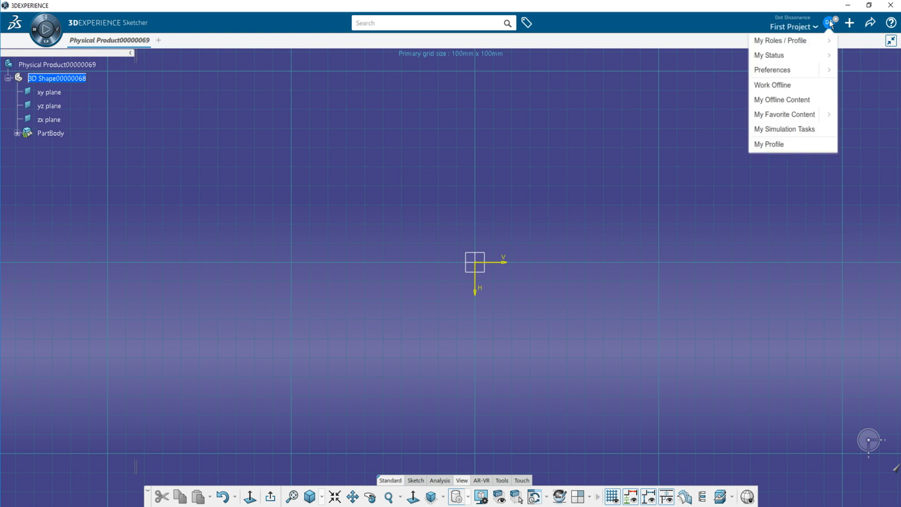
left_click(828, 70)
left_click(768, 54)
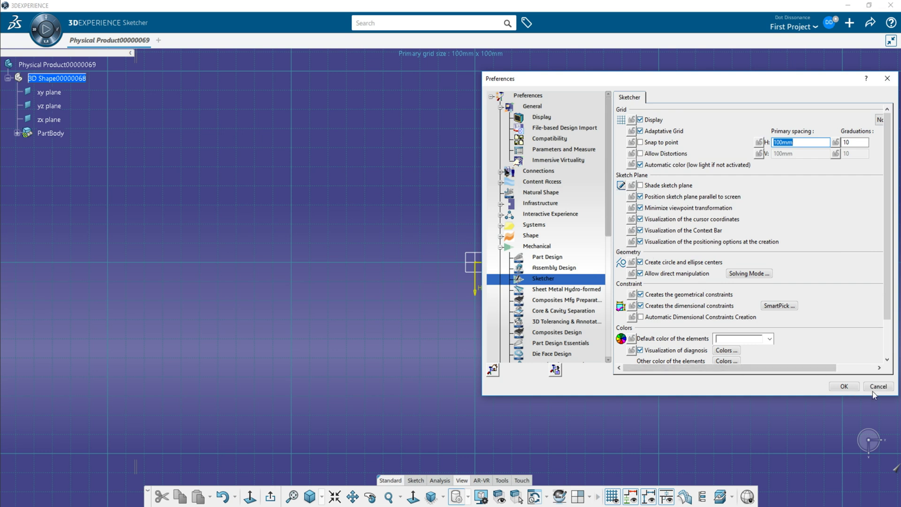
left_click(844, 387)
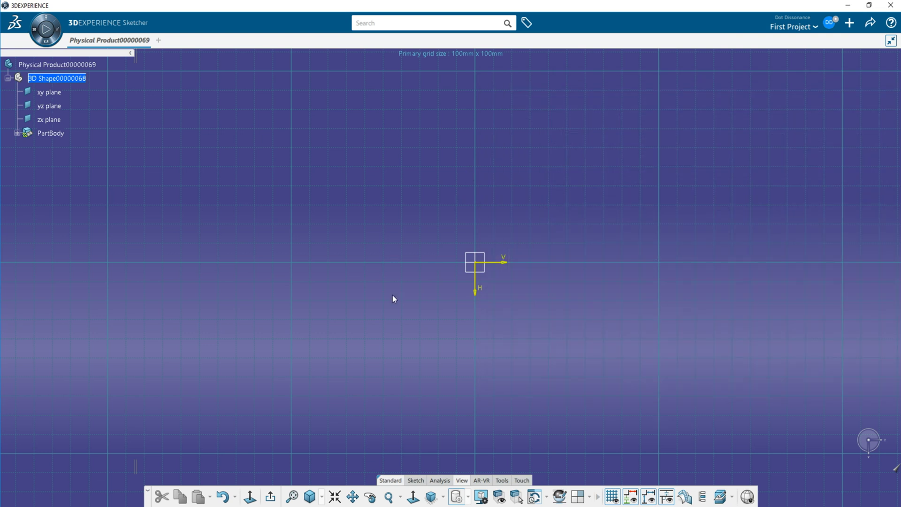
Sketch a circle about 114 mm in diameter centred on the sketch origin.
left_click(407, 480)
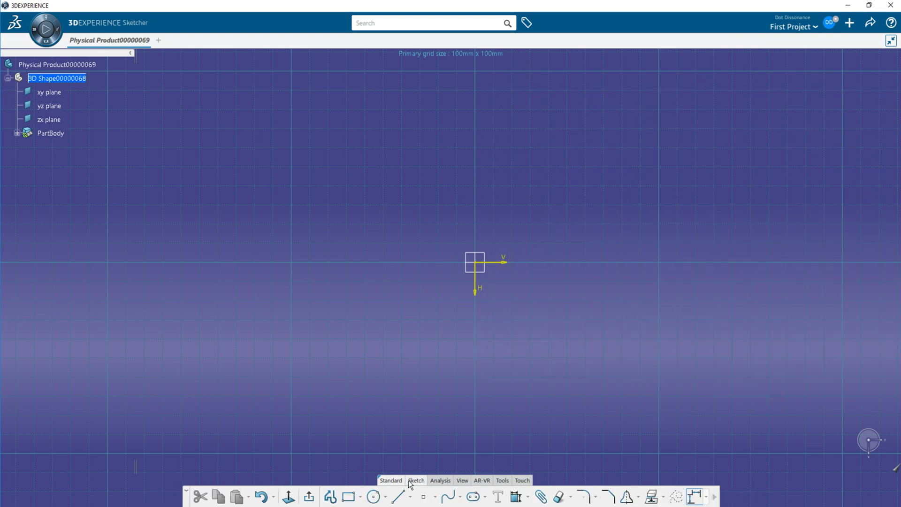
left_click(373, 497)
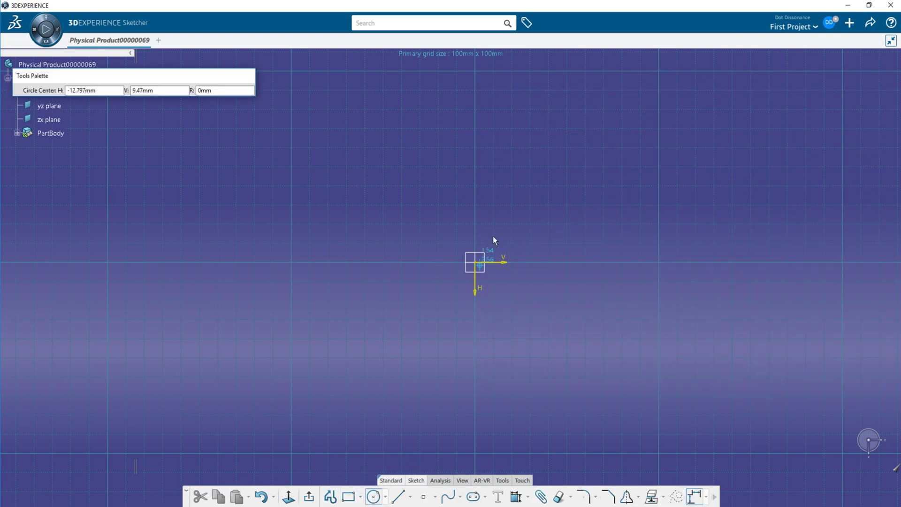
left_click(486, 271)
left_click(570, 214)
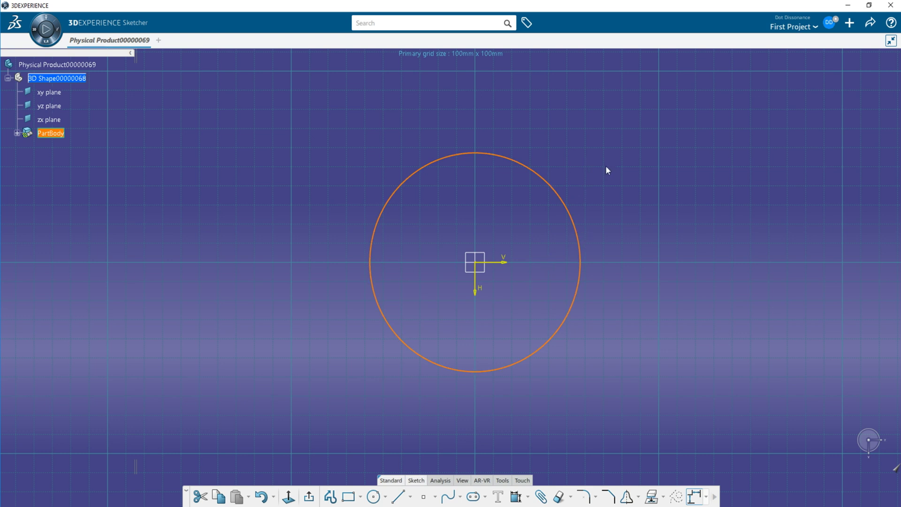
left_click(587, 300)
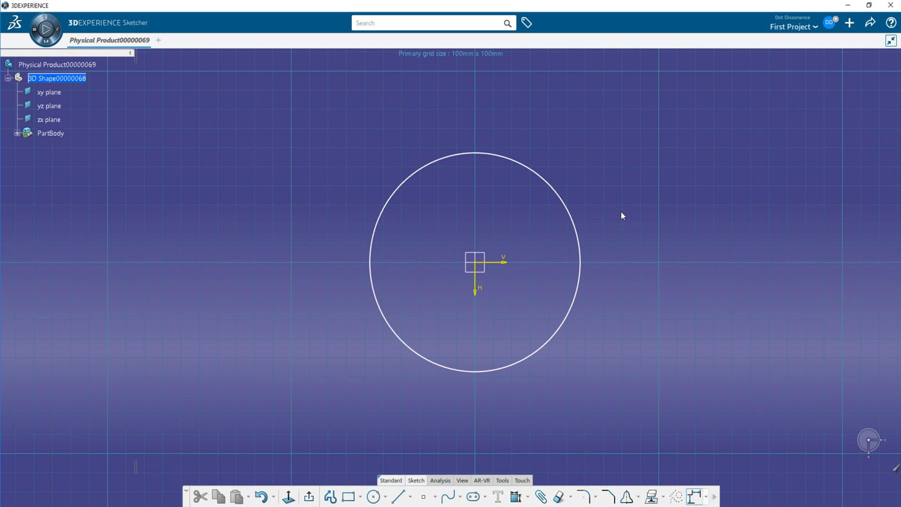
Add a diameter constraint to the circle and set it to 100 mm.
left_click(516, 497)
left_click(580, 247)
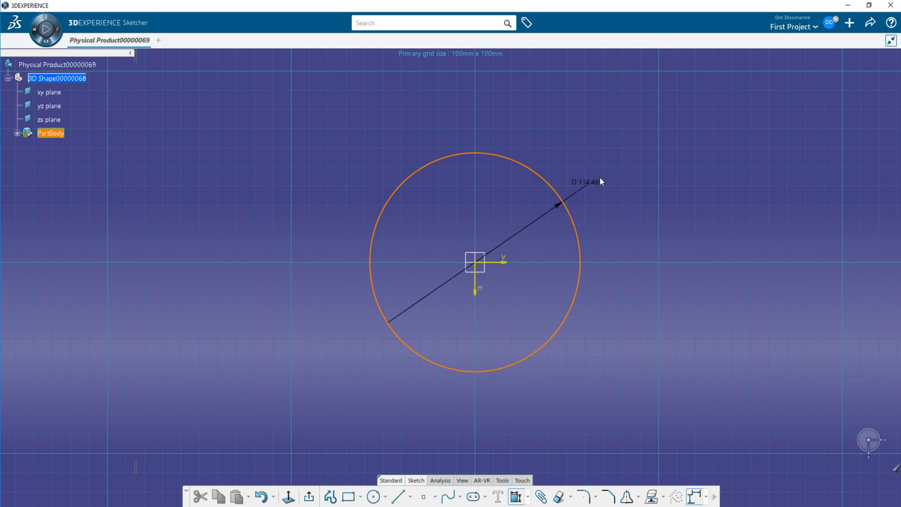
left_click(591, 147)
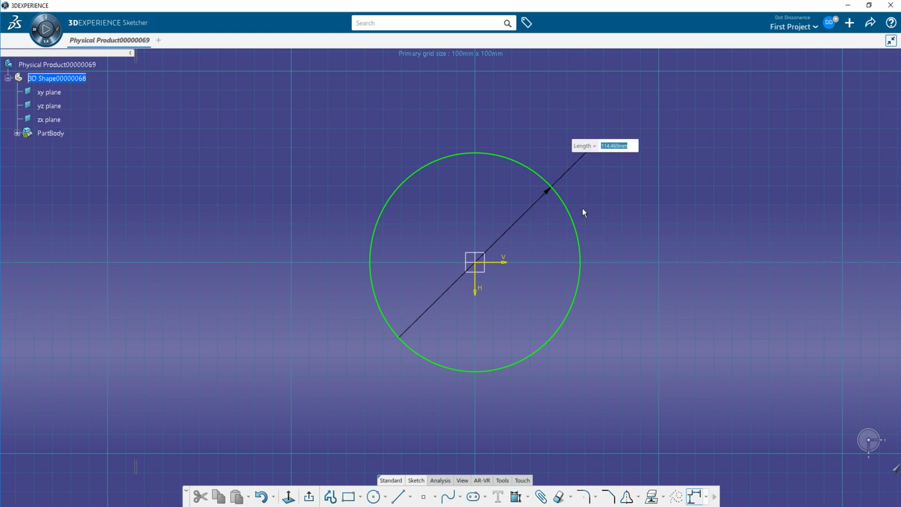
type("100")
key("Return")
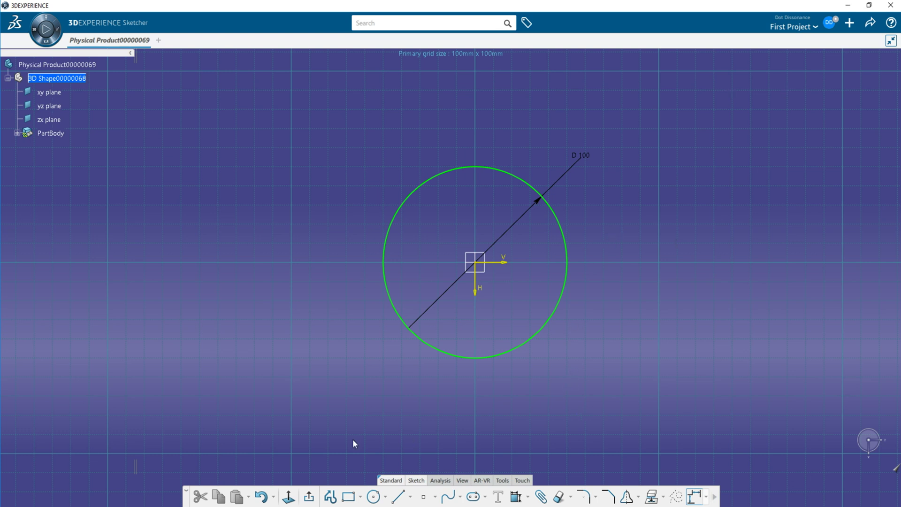
Finish the circle sketch and pad it to a length of 63 mm.
left_click(288, 497)
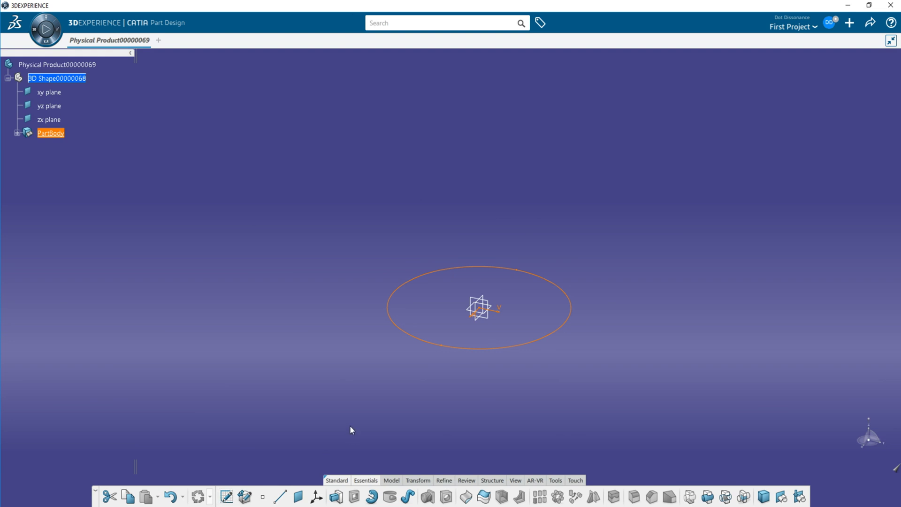
left_click(336, 497)
left_click(460, 349)
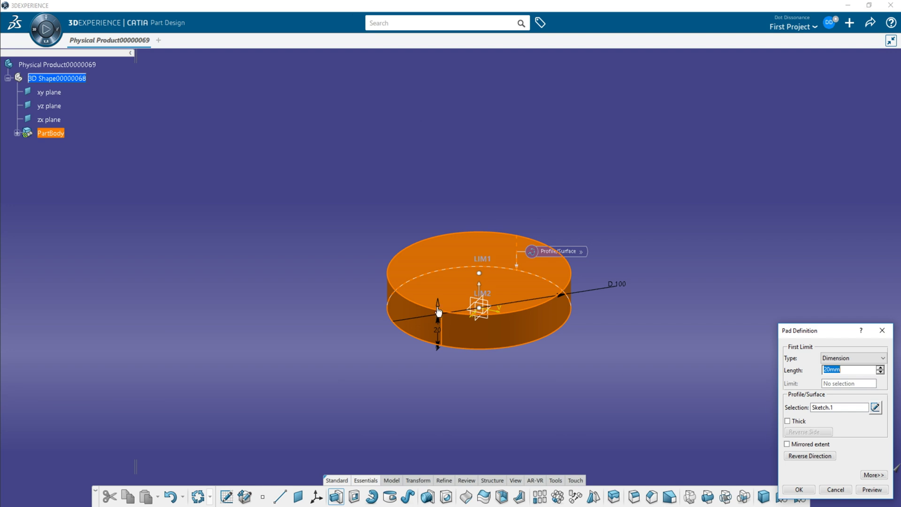
left_click_drag(439, 312, 435, 235)
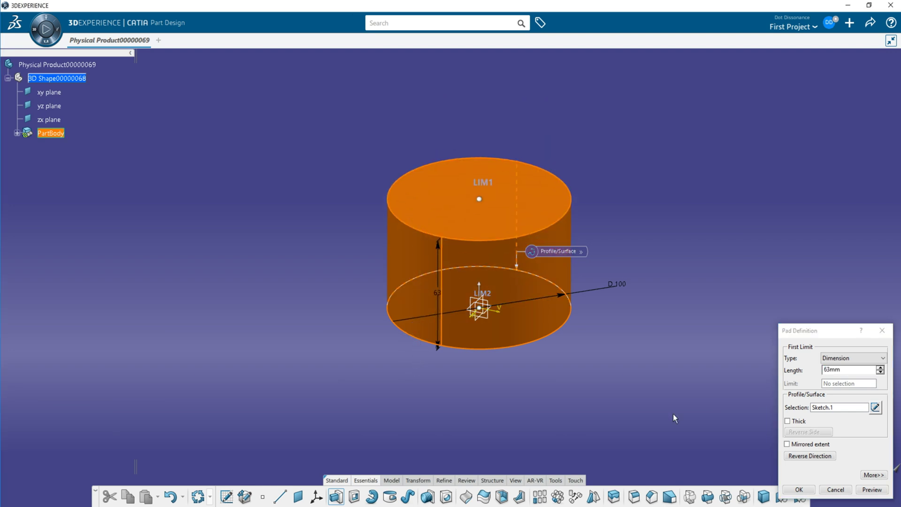
left_click(800, 490)
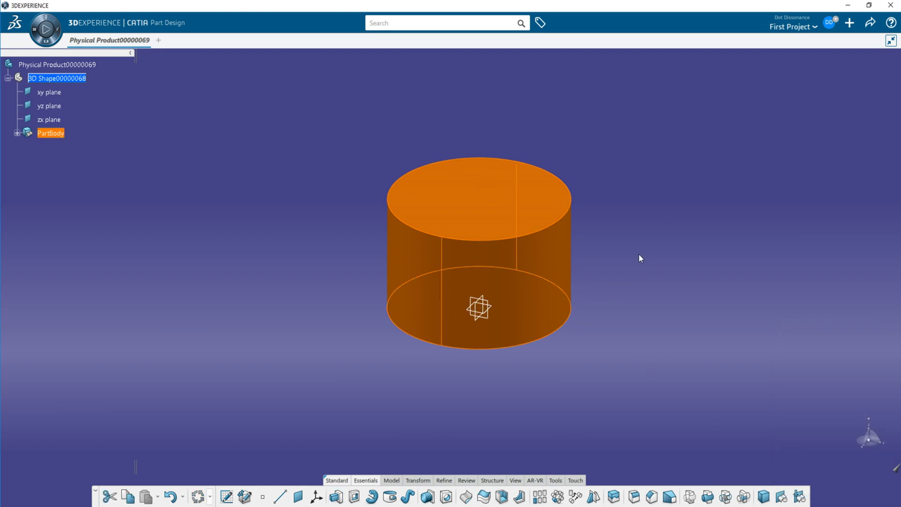
left_click(636, 269)
Fillet the cylinder's upper circular edge with a 10 mm radius.
middle_click_drag(652, 252, 621, 259)
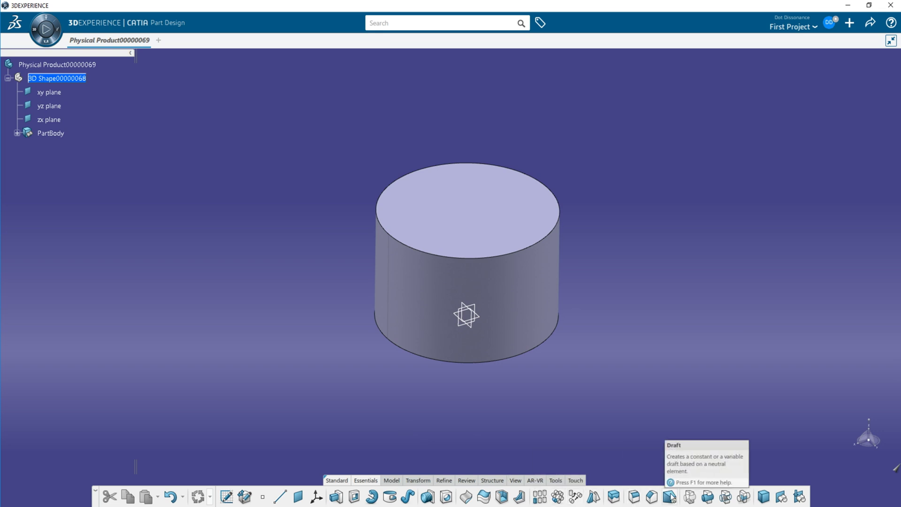
left_click(635, 497)
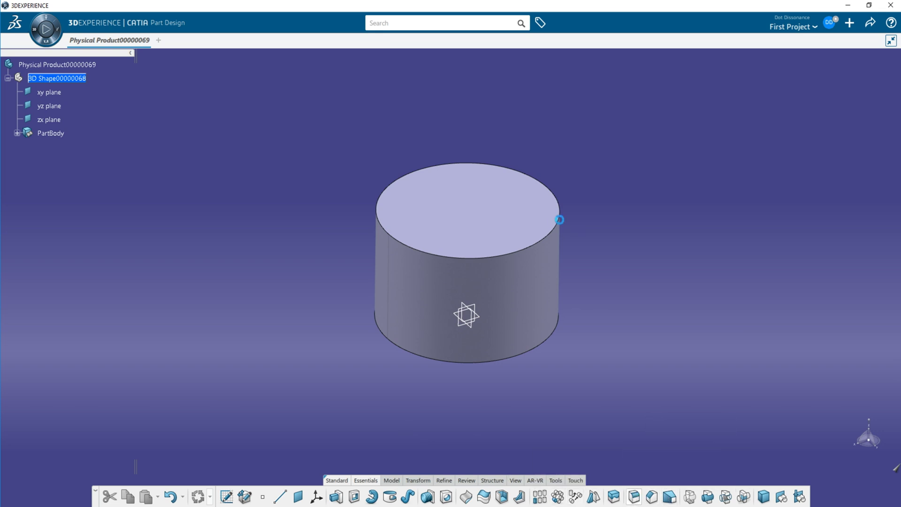
left_click(512, 254)
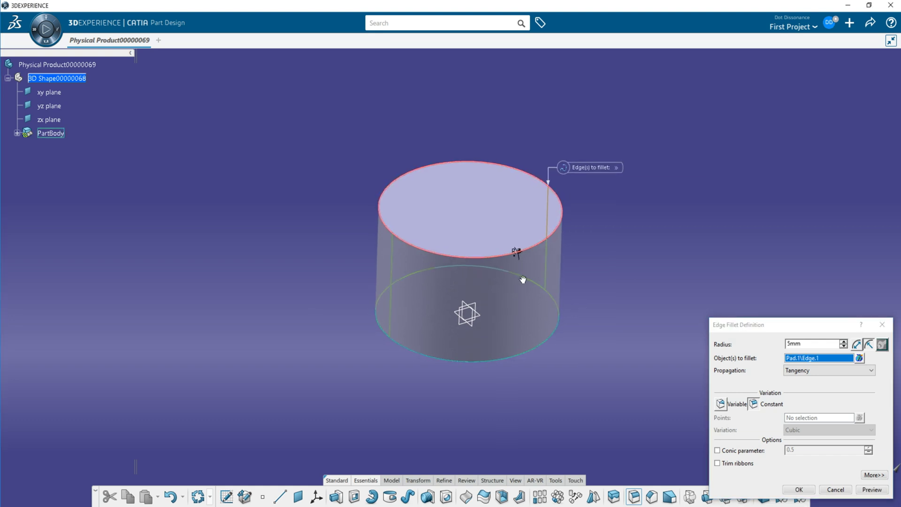
middle_click_drag(523, 280, 629, 241)
scroll(597, 230, "up", 5)
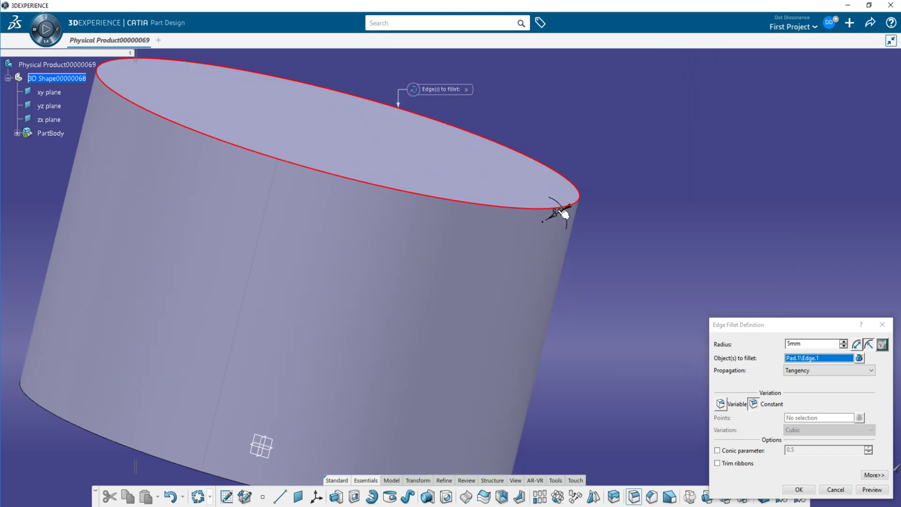
left_click_drag(569, 207, 540, 228)
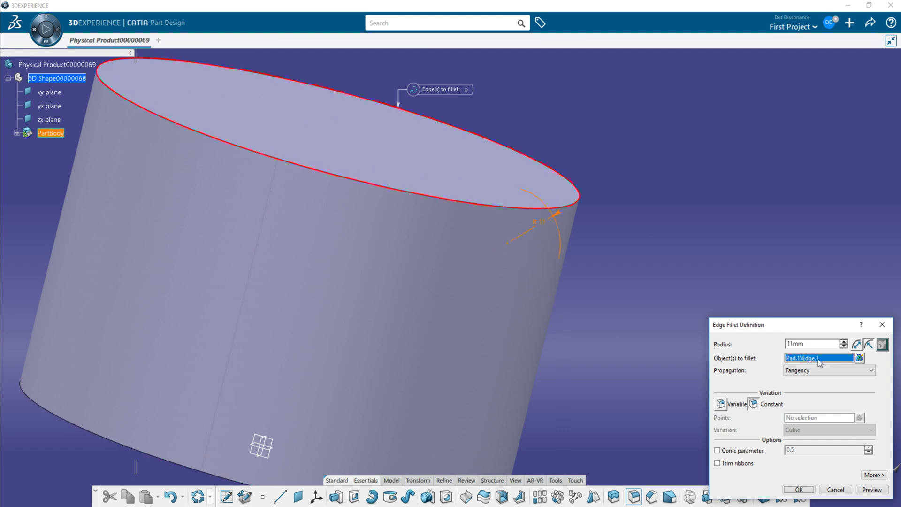
double_click(814, 343)
type("10mm")
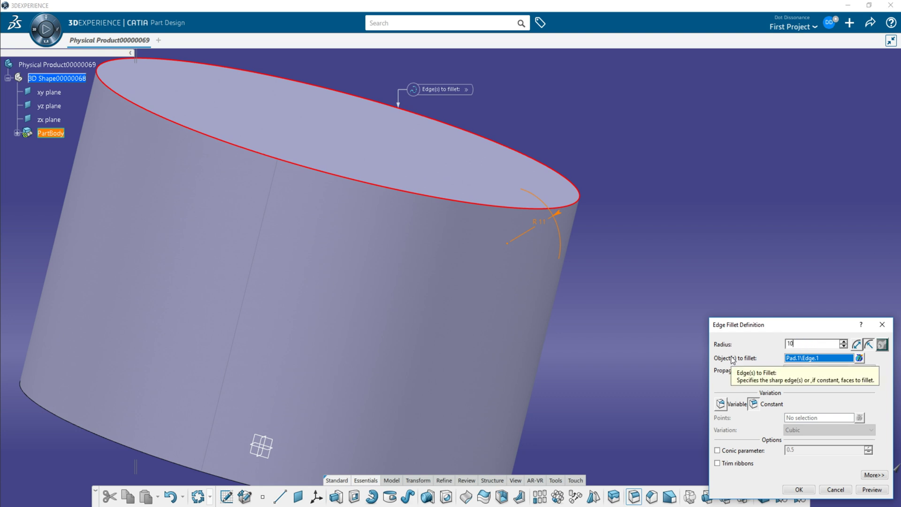
key("Return")
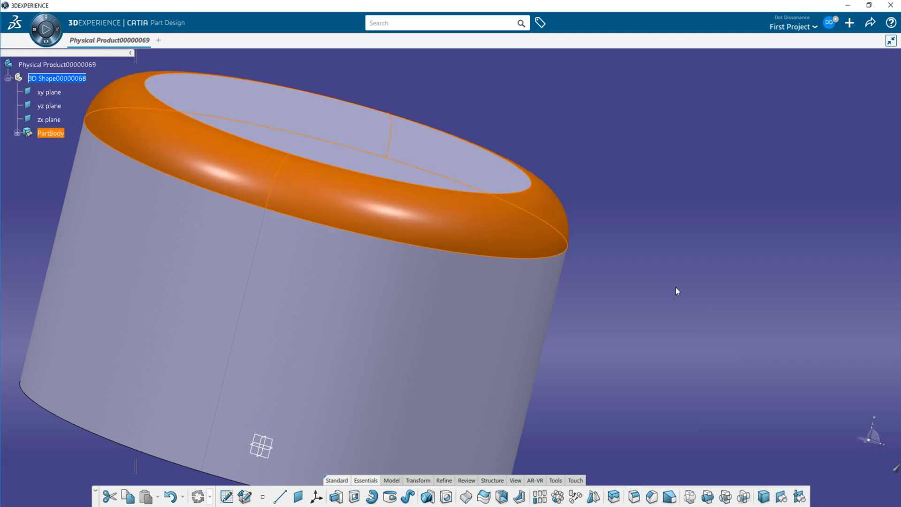
left_click(713, 430)
Shell the body with a 1 mm inside thickness, removing the flat bottom face.
scroll(640, 253, "down", 5)
middle_click_drag(587, 280, 627, 227)
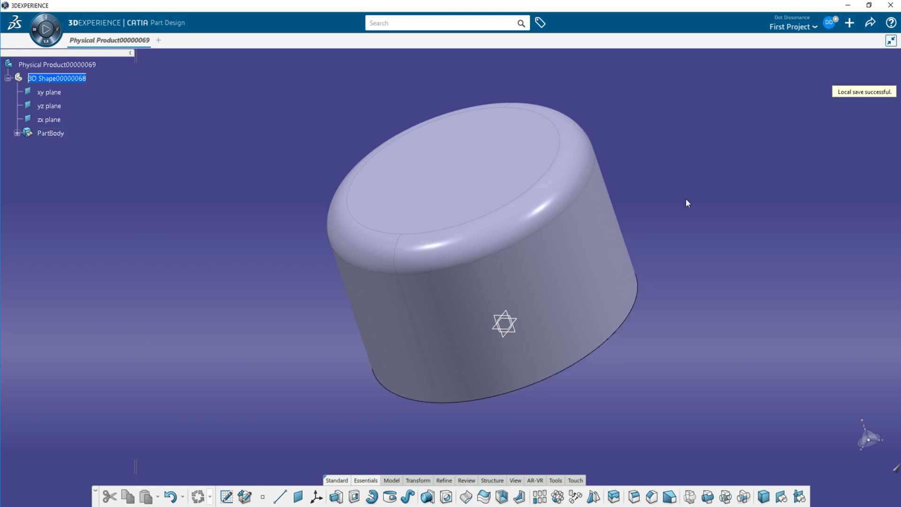
middle_click_drag(646, 152, 730, 210)
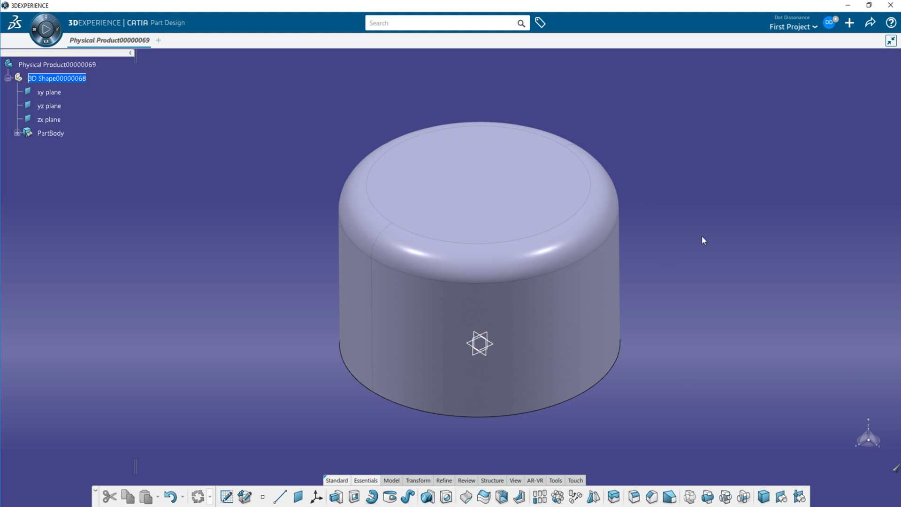
middle_click_drag(663, 300, 668, 242)
mouse_move(382, 258)
middle_mouse_down()
mouse_move(429, 367)
mouse_move(439, 260)
middle_mouse_up()
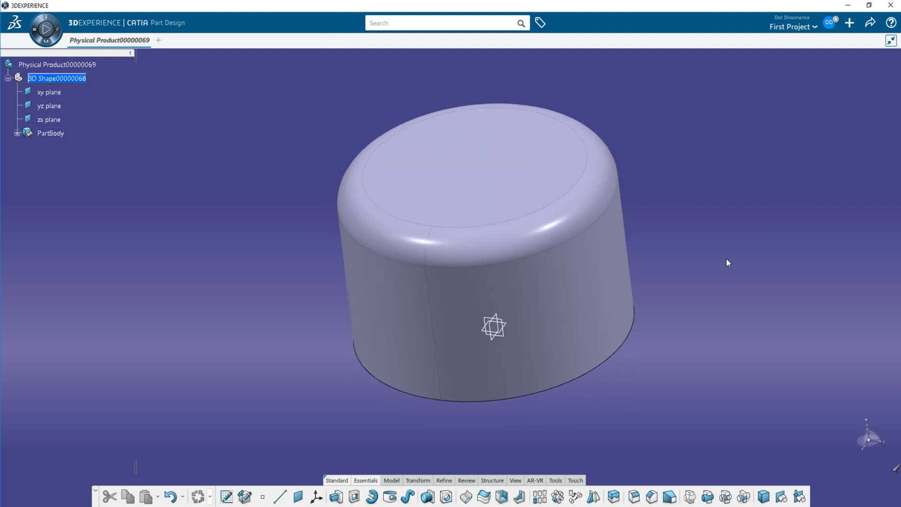
middle_click_drag(654, 390, 511, 161)
middle_click_drag(657, 232, 581, 145)
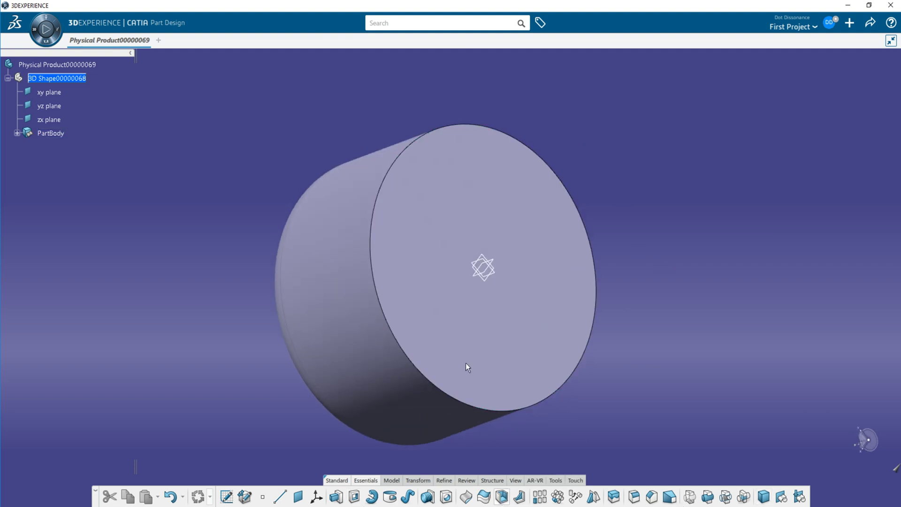
left_click(502, 497)
left_click(480, 244)
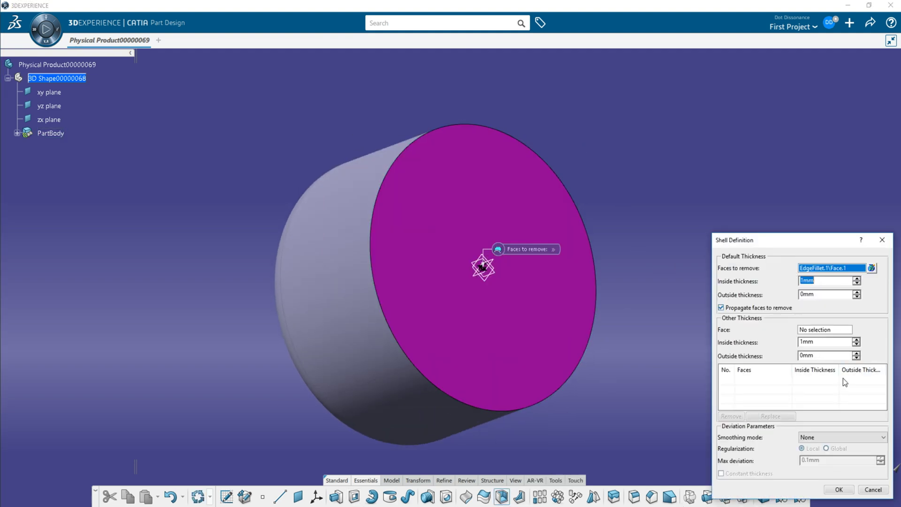
left_click(839, 489)
Start a sketch on the flat top face and draw a circle centred on the origin, smaller than the face.
middle_click_drag(582, 100, 461, 185)
left_click(461, 184)
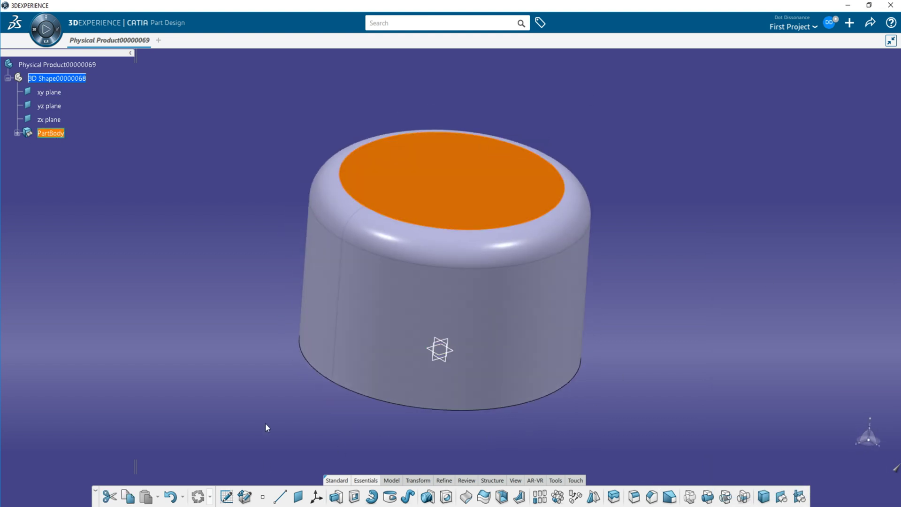
left_click(226, 497)
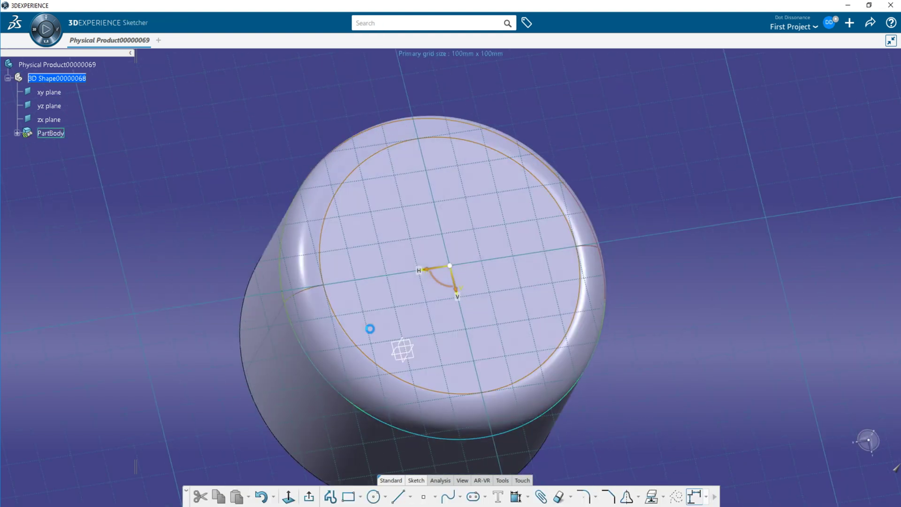
left_click(378, 496)
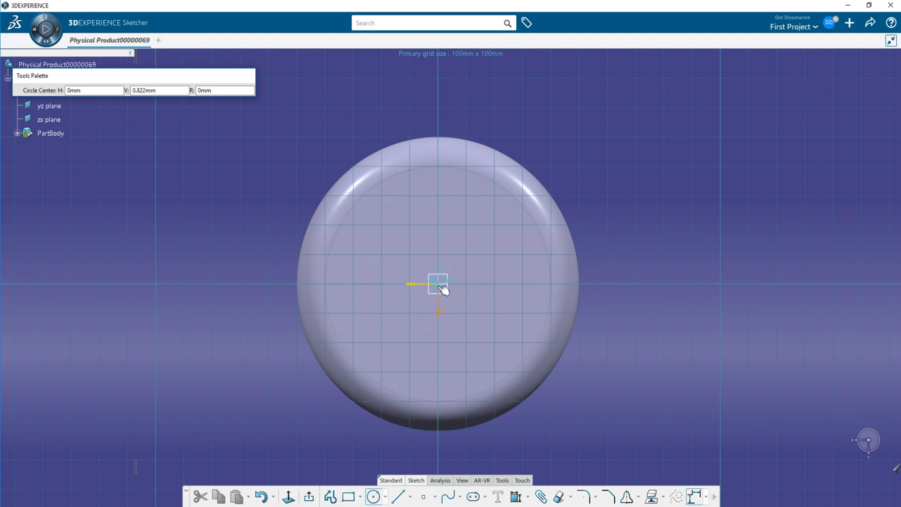
left_click(439, 282)
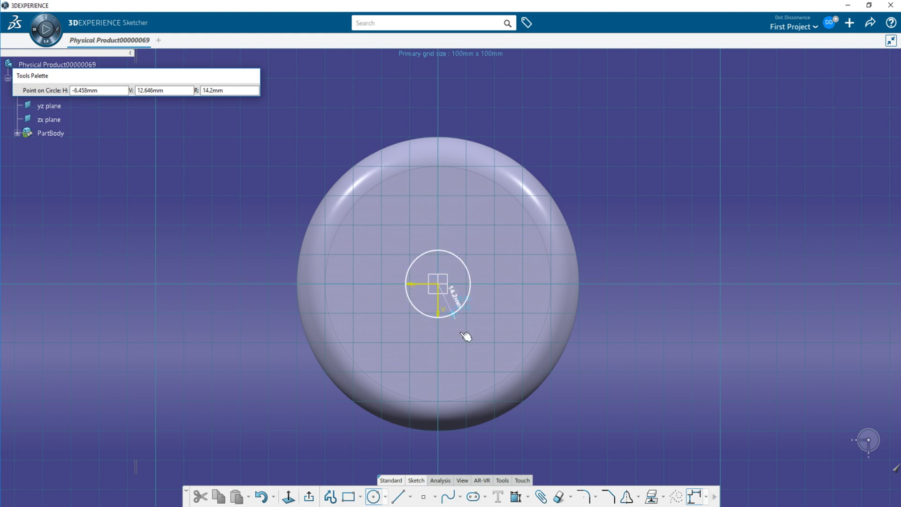
left_click(501, 334)
middle_click_drag(472, 422, 469, 417)
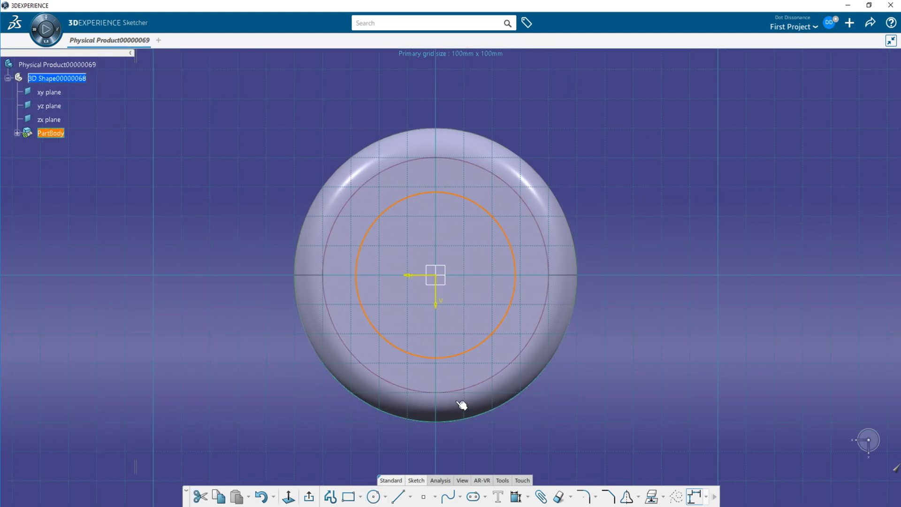
Exit the sketch and cut its circle through the top face as a pocket with the Up to last limit.
left_click(309, 498)
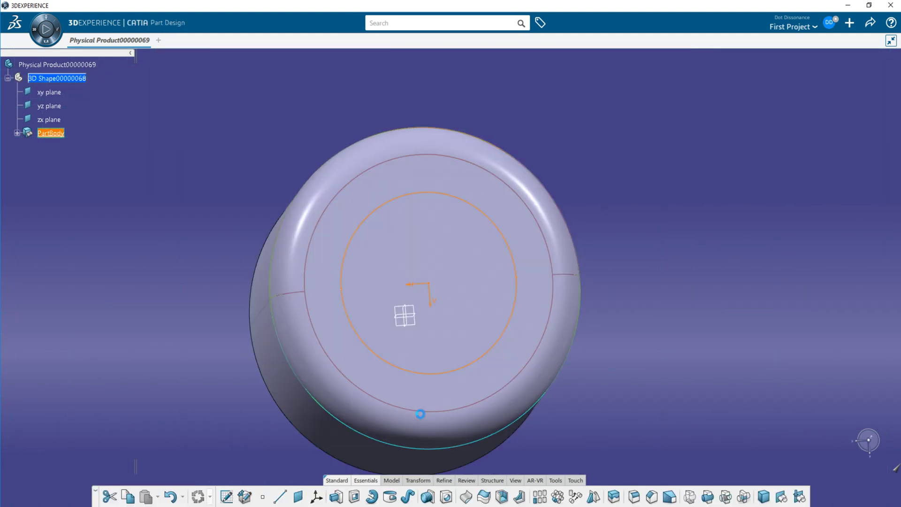
left_click(354, 497)
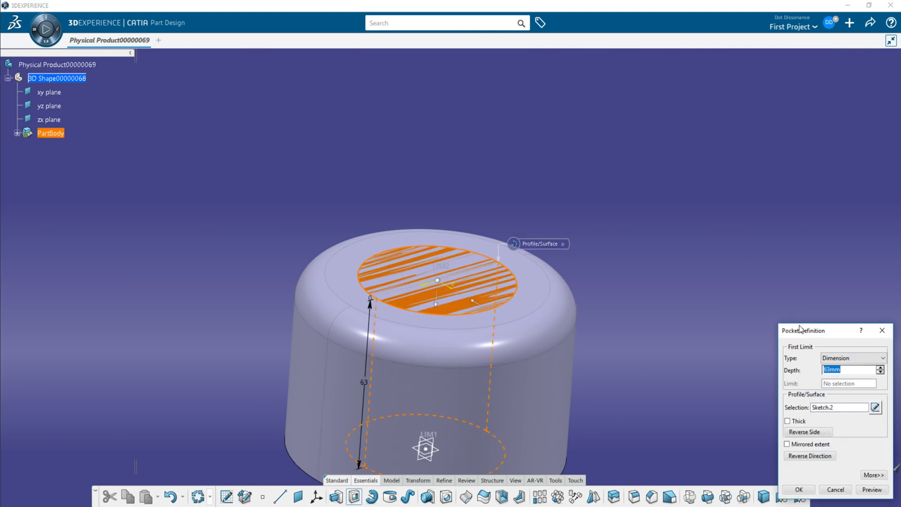
left_click(858, 359)
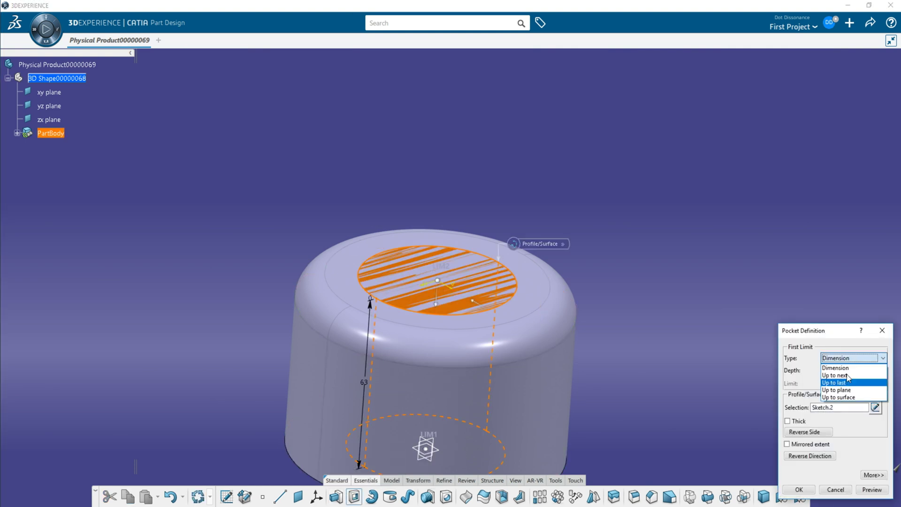
left_click(840, 382)
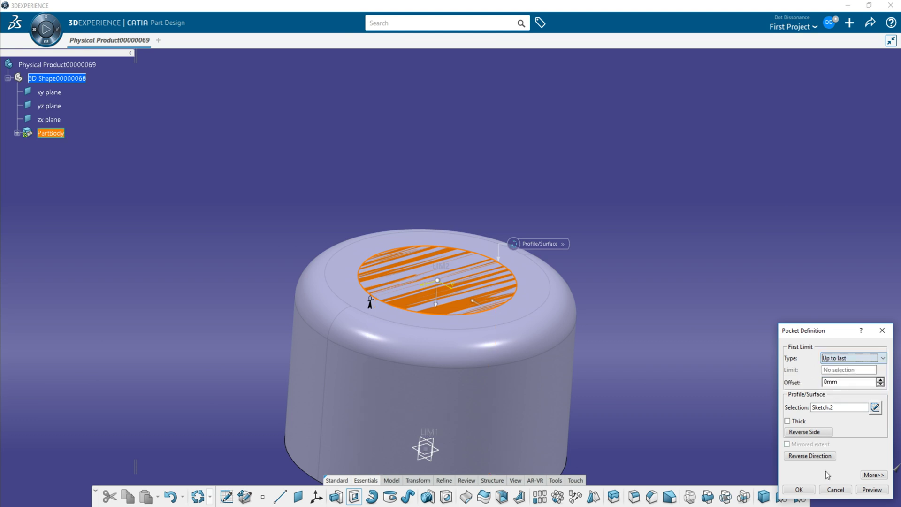
left_click(800, 490)
left_click(589, 211)
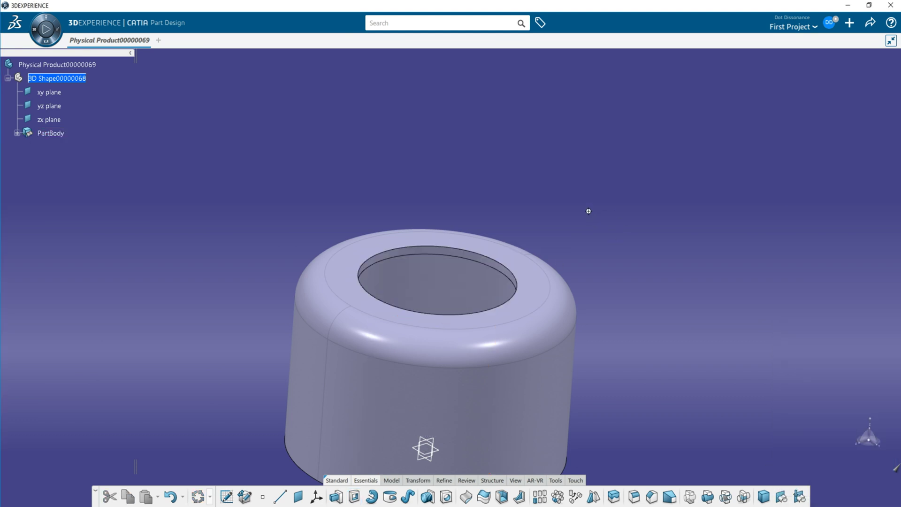
scroll(587, 207, "down", 3)
middle_click_drag(581, 174, 559, 210)
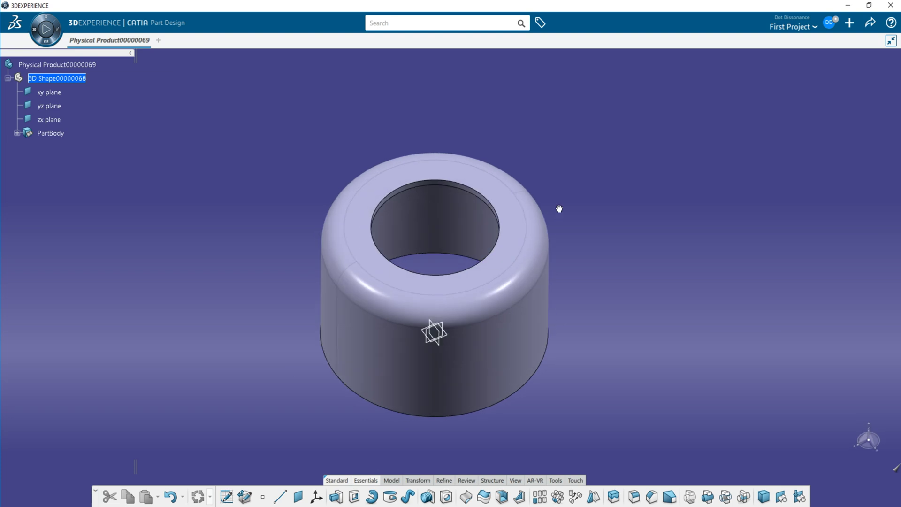
scroll(559, 209, "up", 2)
Expand PartBody in the tree and start a new sketch on the flat top face around the opening.
left_click(17, 133)
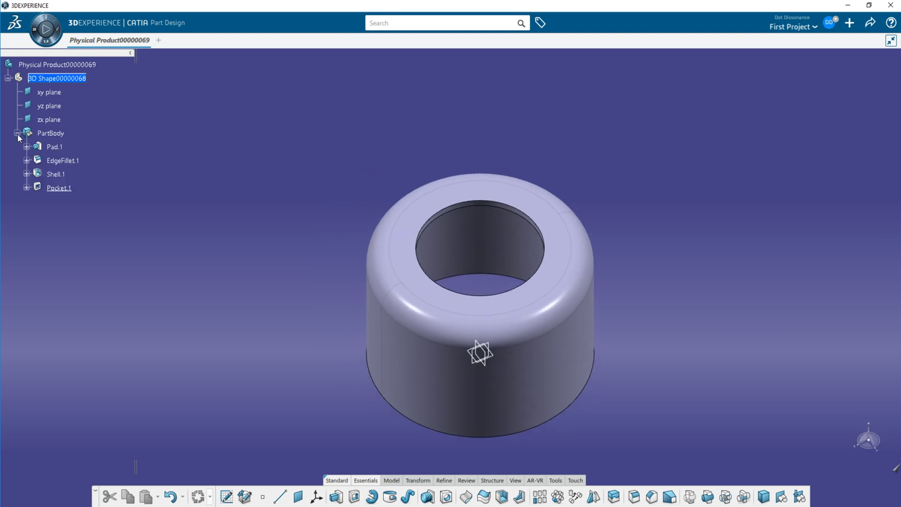
left_click(59, 161)
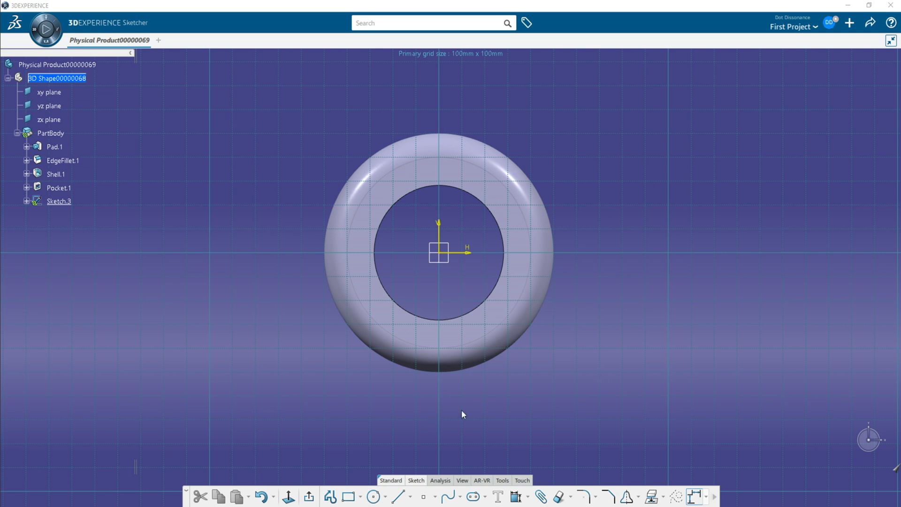
middle_click_drag(514, 411, 559, 305)
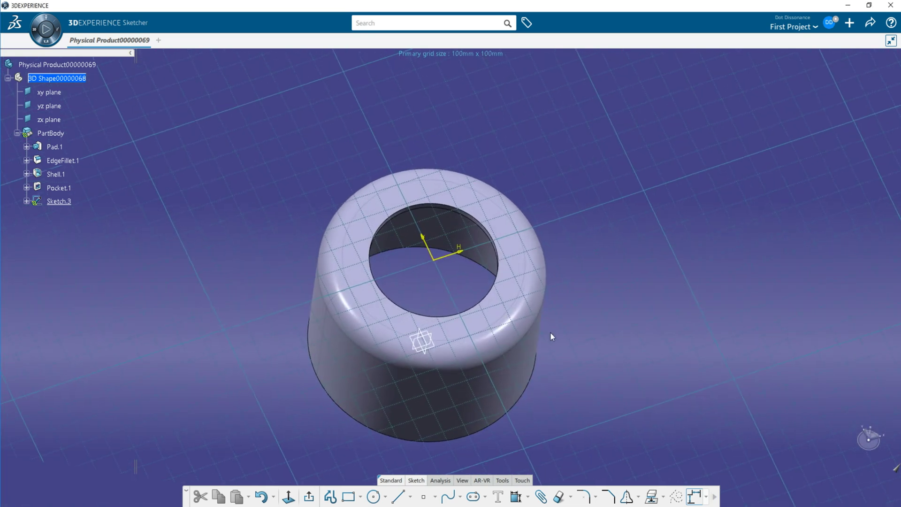
middle_click_drag(560, 349, 605, 341)
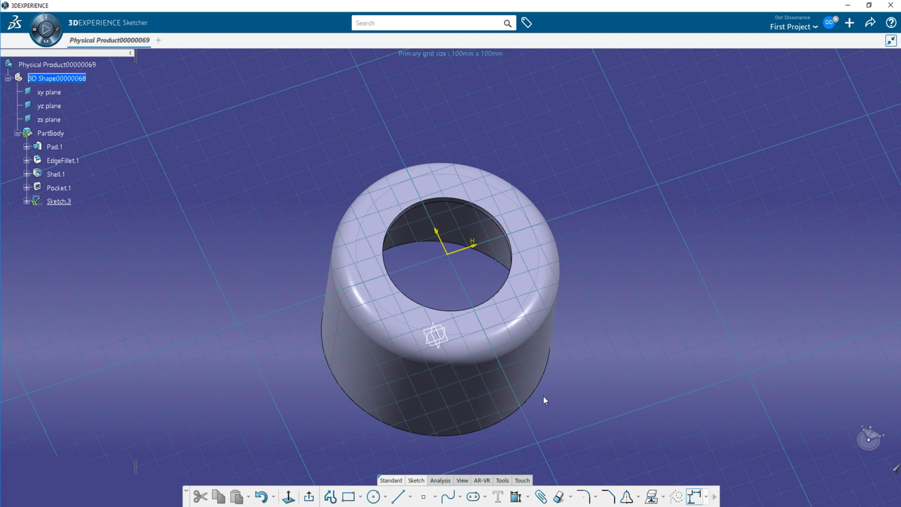
Examine the rectangle variants and the circle, arc and ellipse variants offered for sketching.
left_click(361, 498)
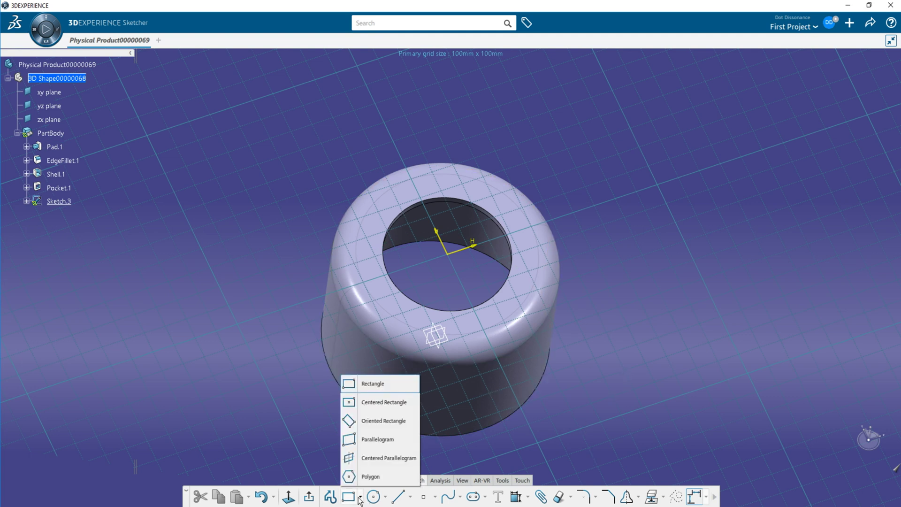
left_click(386, 498)
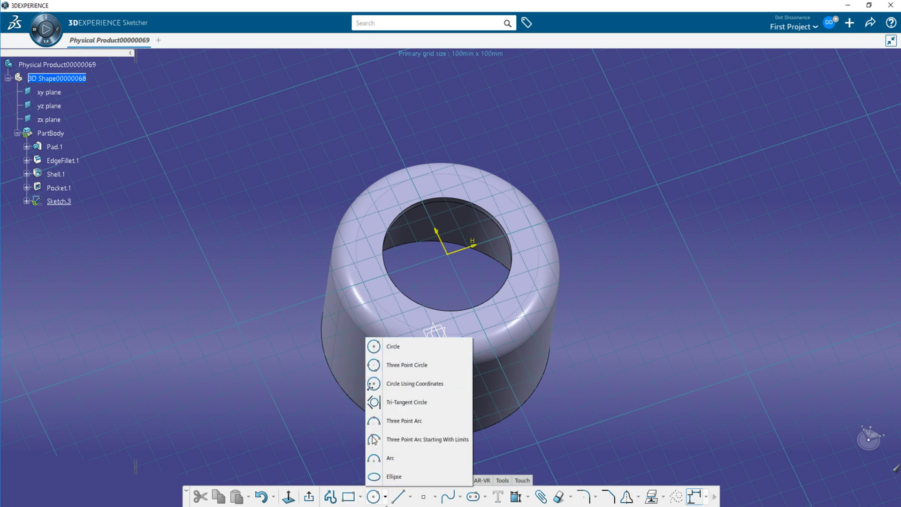
left_click(385, 497)
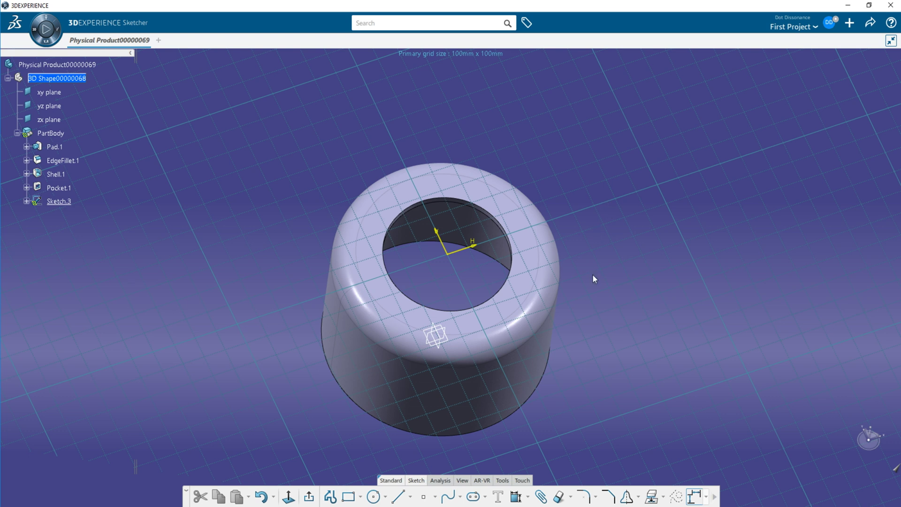
middle_click_drag(596, 277, 592, 244)
left_click(385, 496)
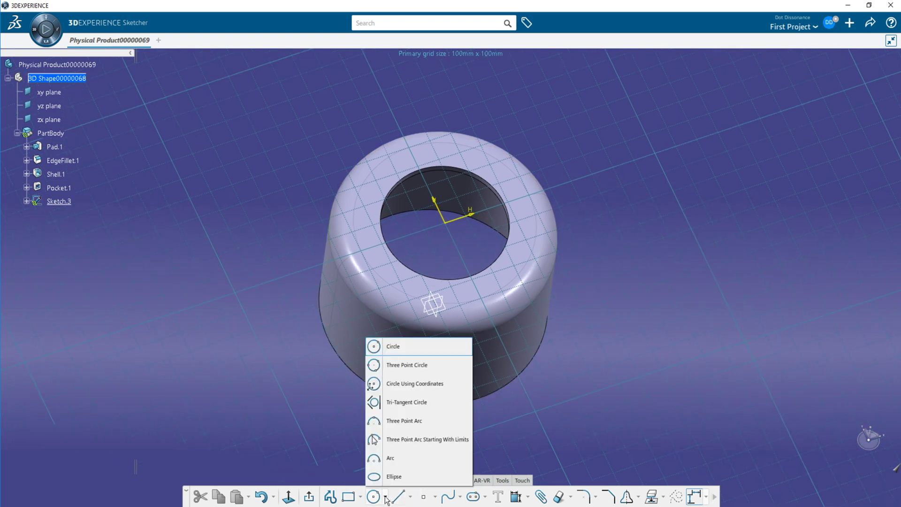
left_click(360, 497)
left_click(360, 496)
left_click(298, 416)
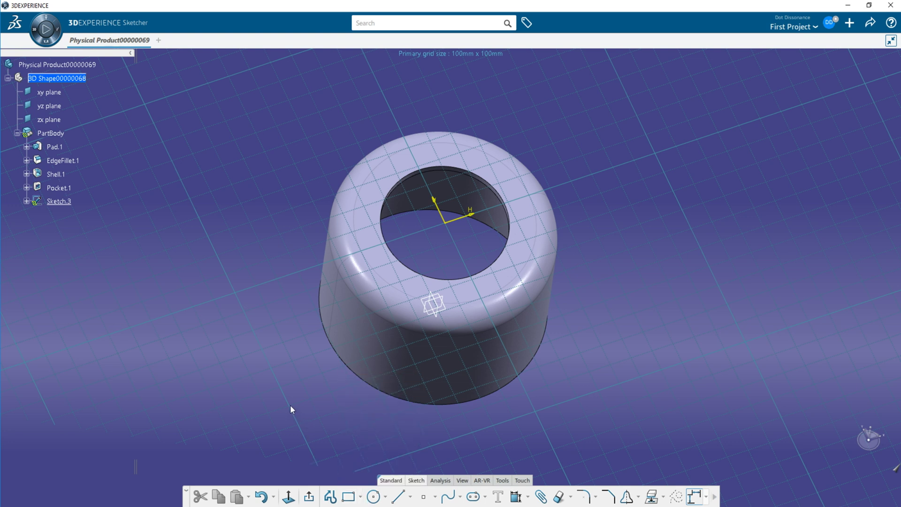
left_click(384, 497)
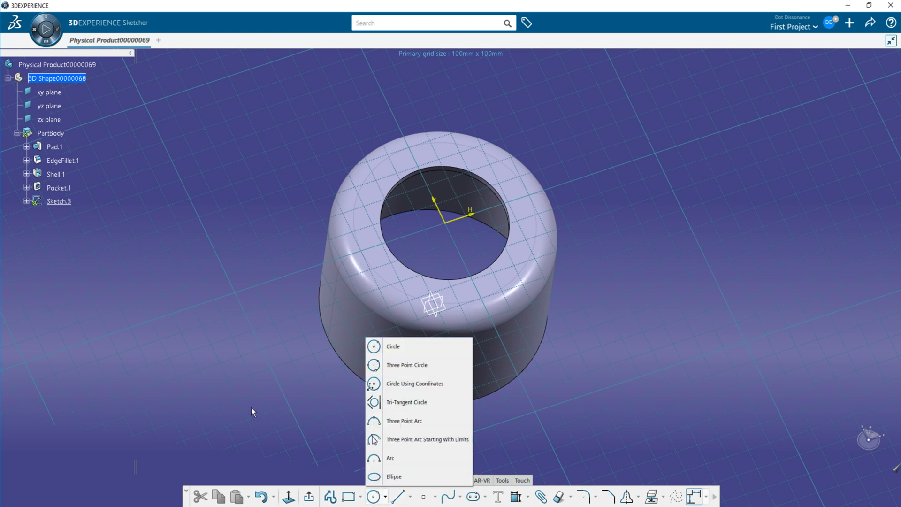
left_click(286, 380)
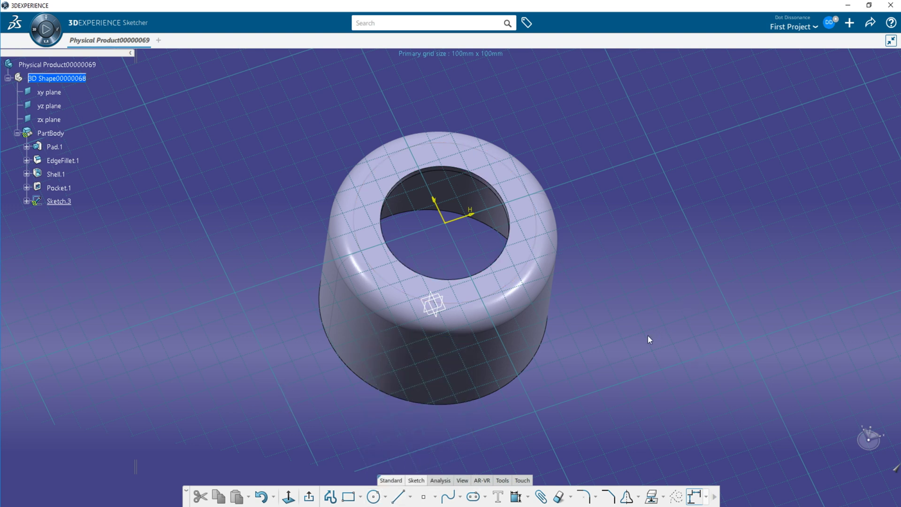
Project the circular edge of the top opening into the sketch as a construction element.
middle_click_drag(612, 391, 595, 438)
left_click(496, 201)
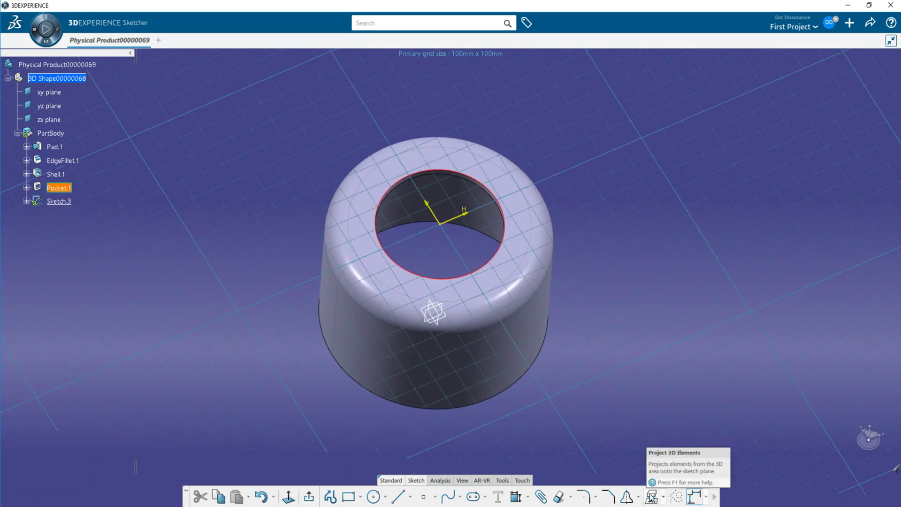
left_click(664, 498)
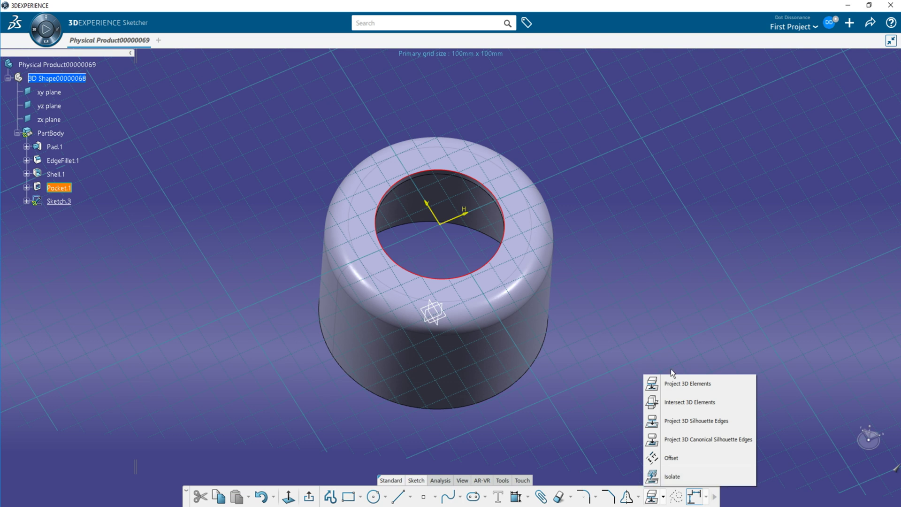
left_click(684, 385)
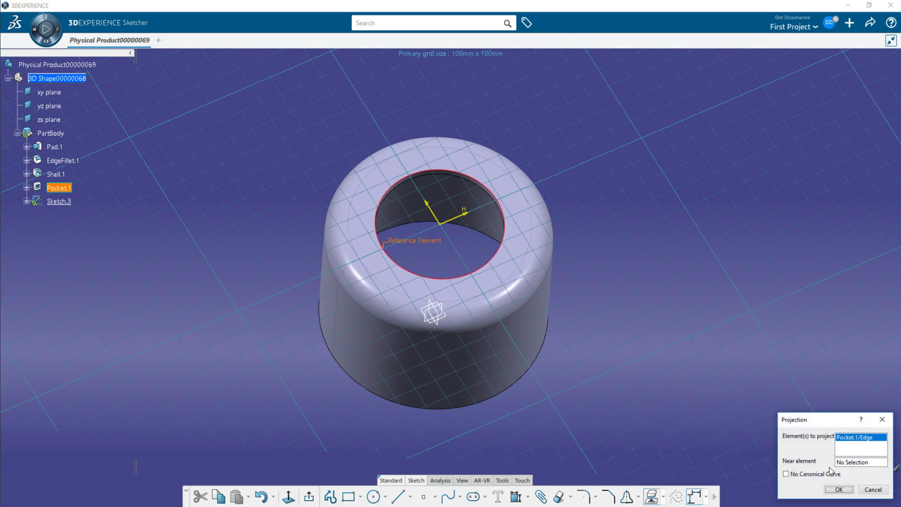
left_click(679, 499)
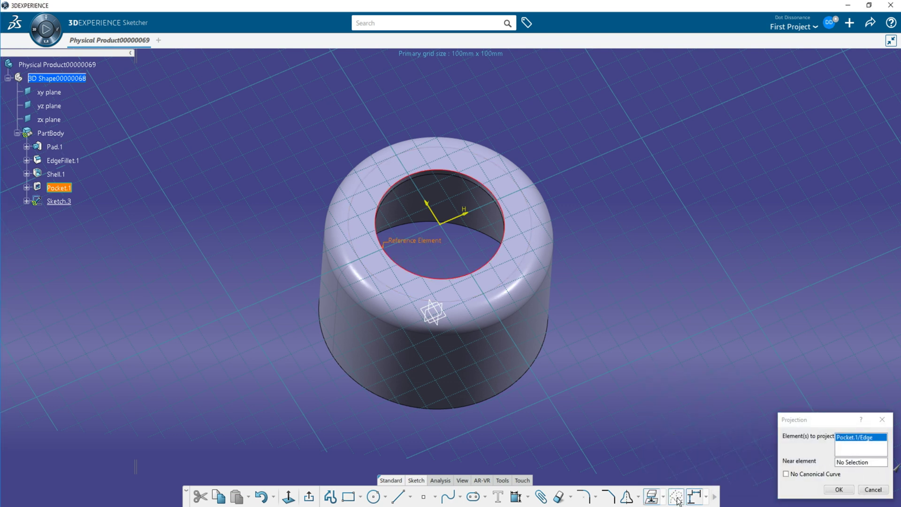
left_click(839, 489)
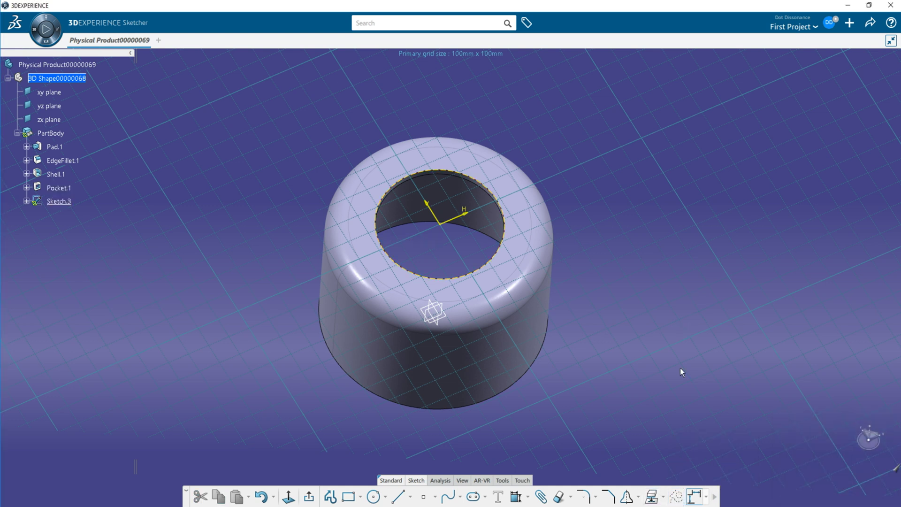
Draw a rectangle inside the opening with two diagonally opposite corners on the projected construction circle.
left_click(349, 497)
left_click(388, 190)
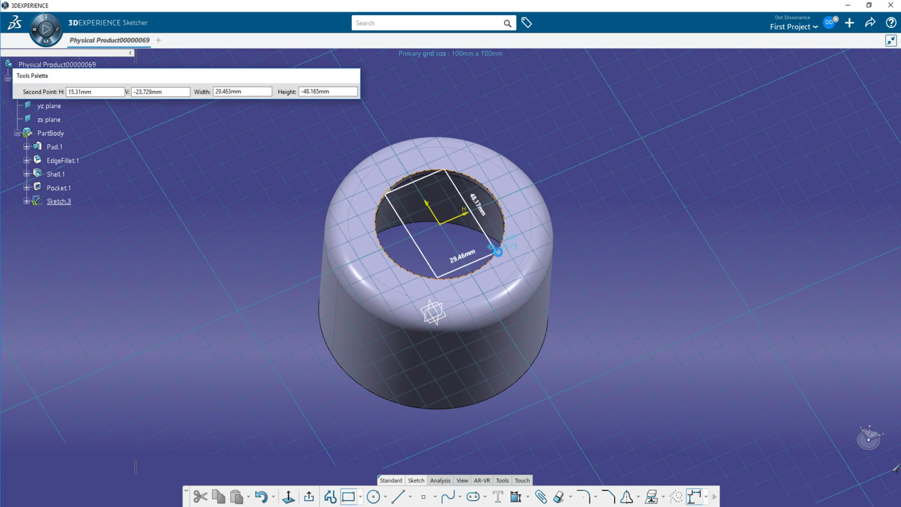
left_click(505, 239)
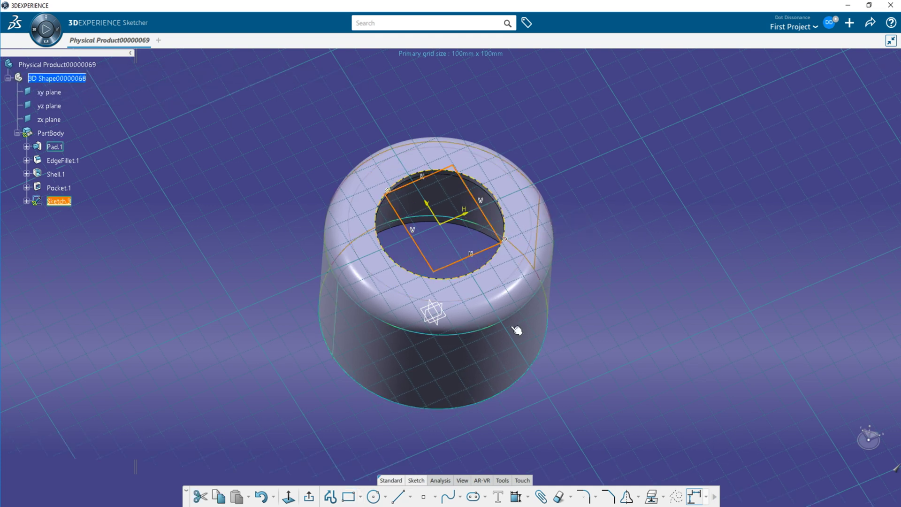
left_click(573, 317)
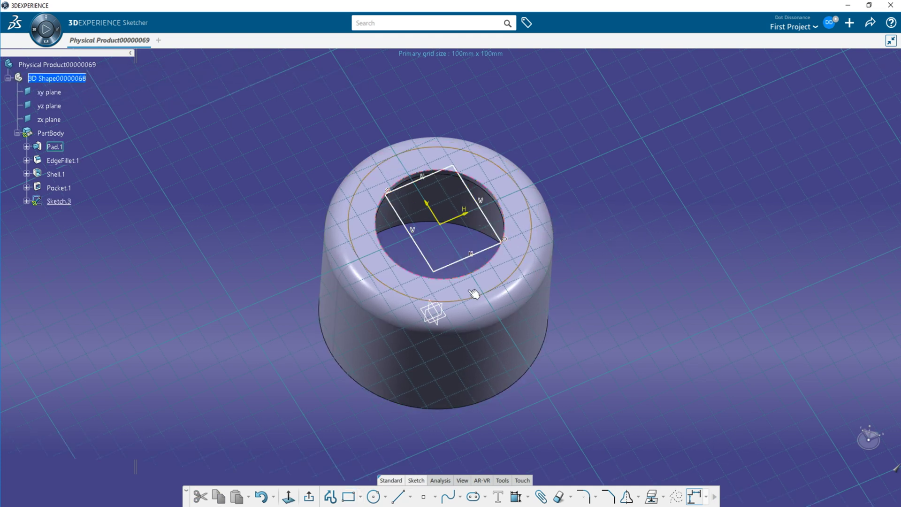
Constrain the rectangle's corner nearest the front of the part to be coincident with the projected construction circle.
left_click(440, 276)
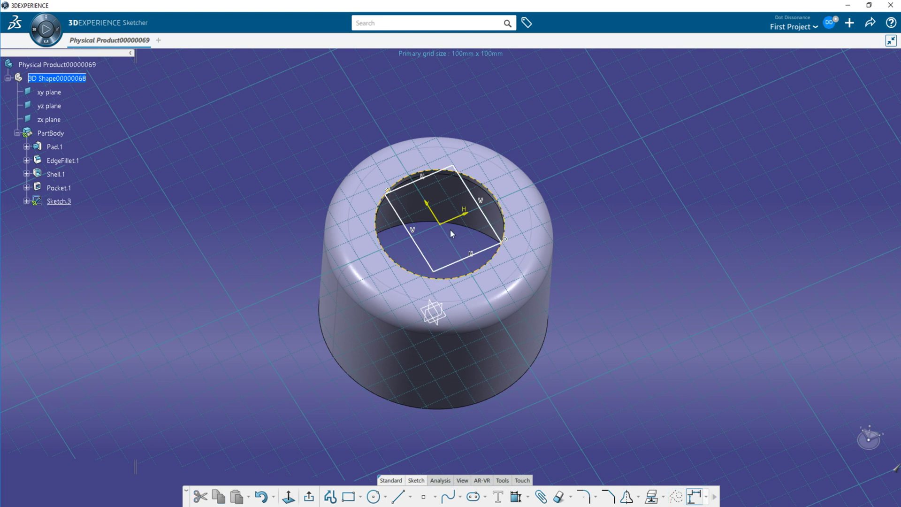
left_click(440, 275)
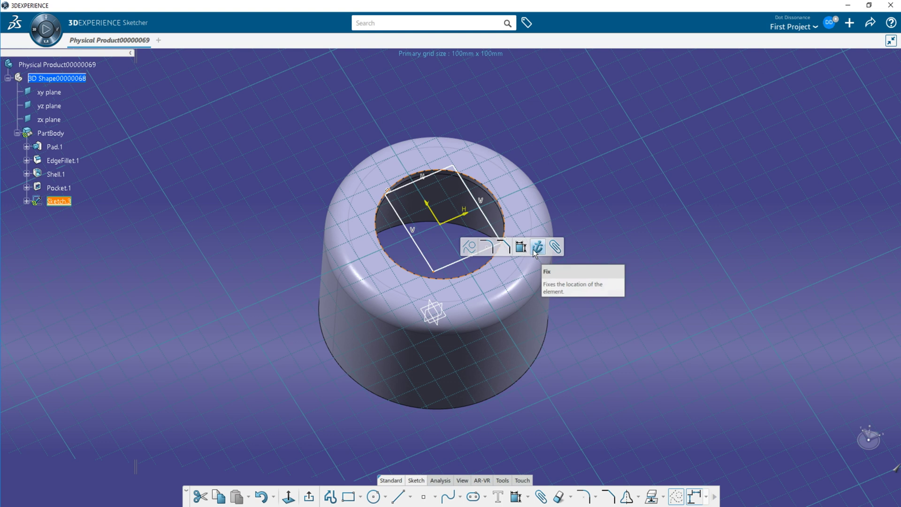
left_click(521, 247)
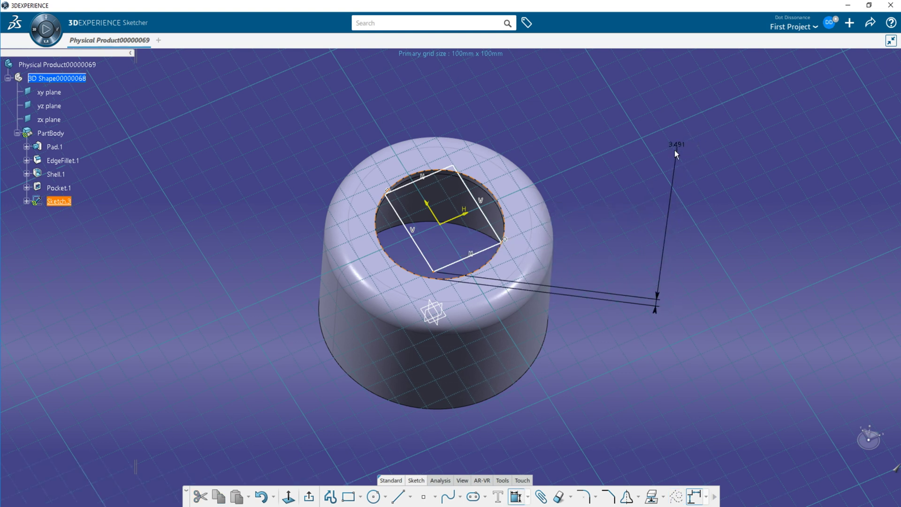
right_click(668, 160)
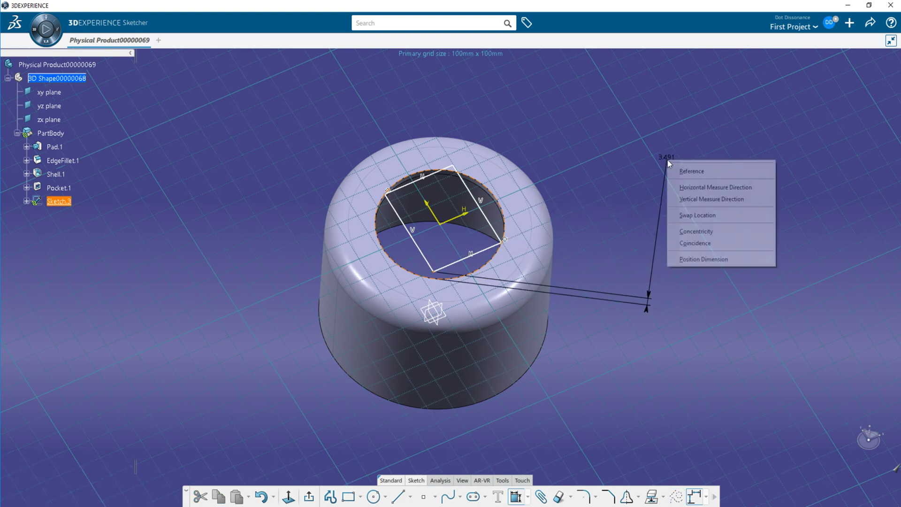
left_click(702, 244)
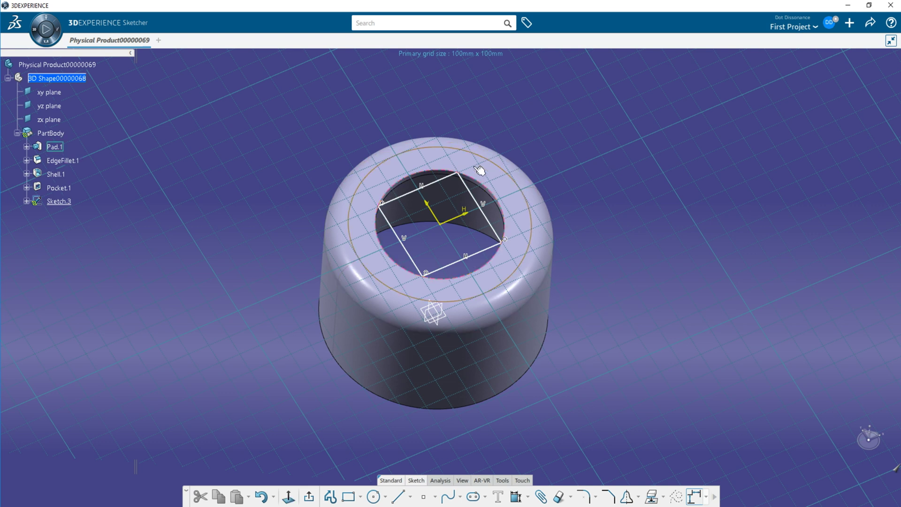
mouse_move(465, 176)
left_mouse_down()
mouse_move(461, 192)
mouse_move(458, 175)
left_mouse_up()
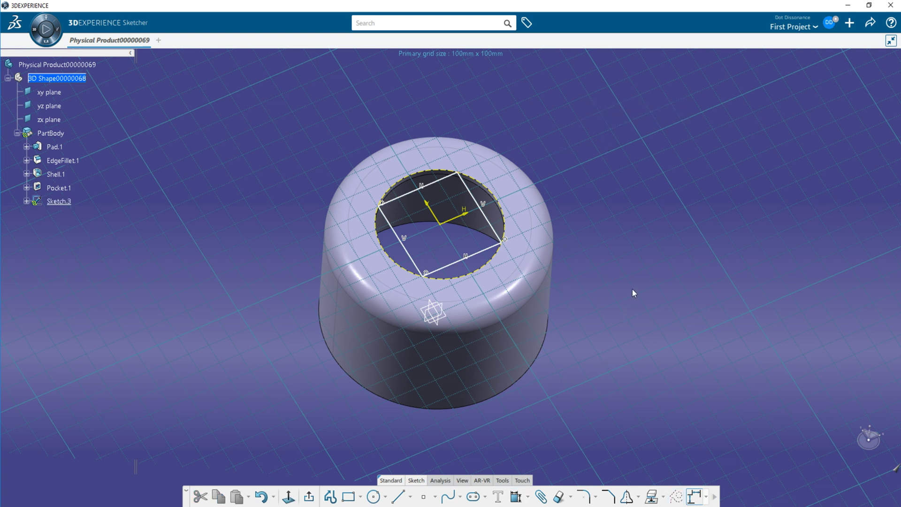
Dimension the rectangle's side parallel to the V axis at 40 mm.
right_click(610, 219)
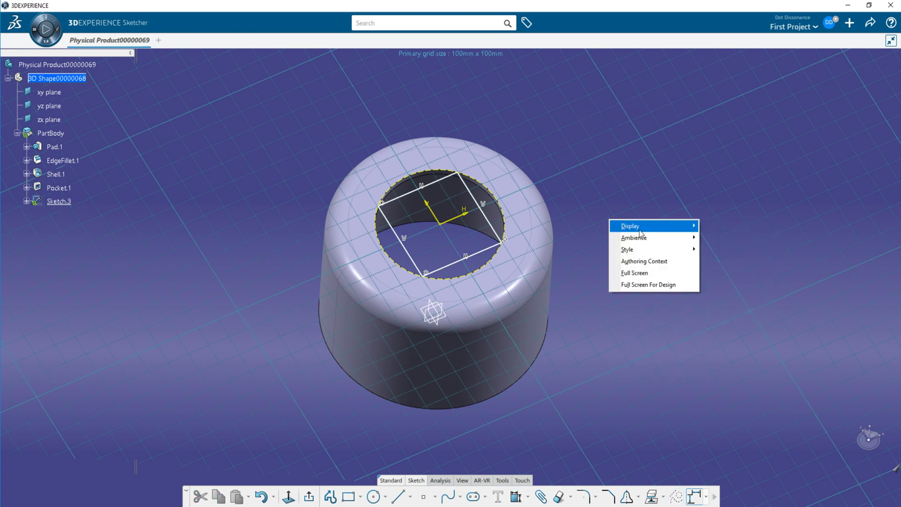
left_click(619, 336)
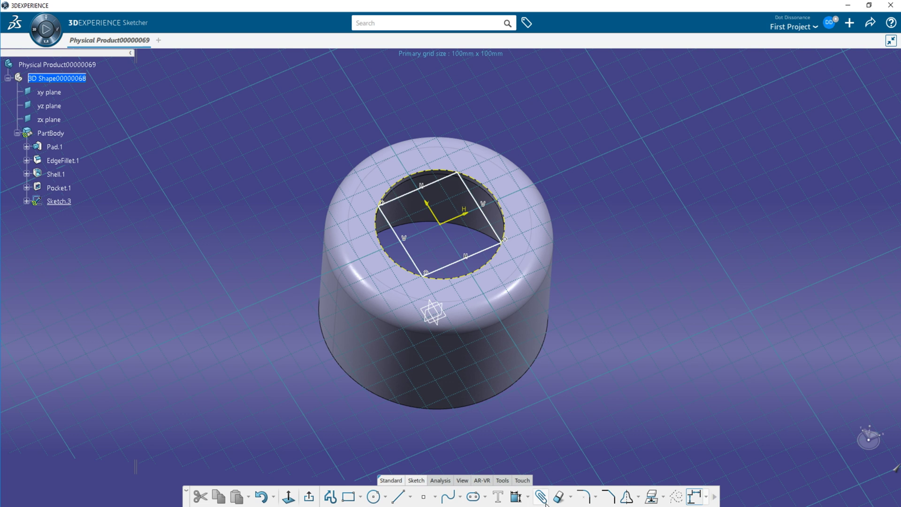
left_click(516, 496)
left_click(488, 219)
left_click(562, 151)
type("40")
key("Return")
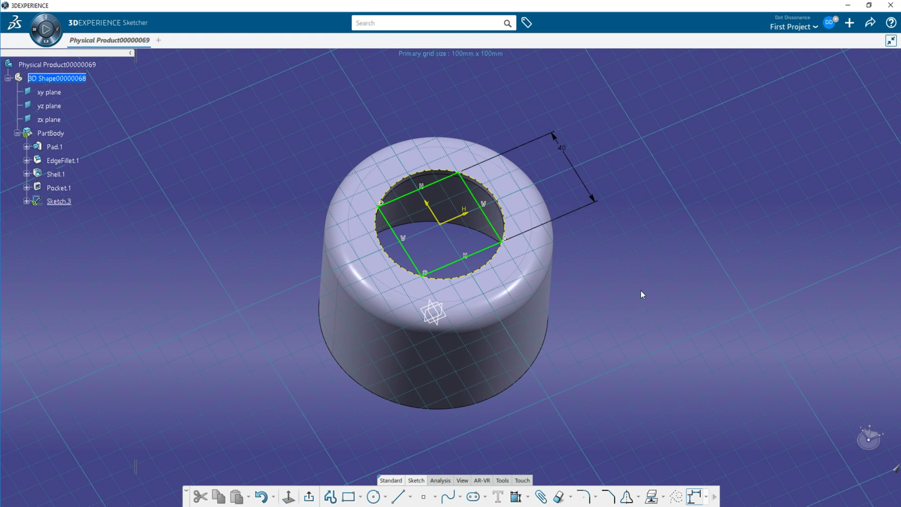
Exit the sketch and extrude its square profile upward as a pad, using the Dimension limit type.
mouse_move(631, 217)
middle_mouse_down()
mouse_move(590, 298)
mouse_move(607, 308)
mouse_move(640, 296)
mouse_move(614, 319)
mouse_move(606, 267)
mouse_move(508, 244)
middle_mouse_up()
left_click(508, 240)
left_click(621, 314)
mouse_move(629, 328)
middle_mouse_down()
mouse_move(674, 206)
mouse_move(584, 326)
mouse_move(652, 249)
mouse_move(642, 241)
middle_mouse_up()
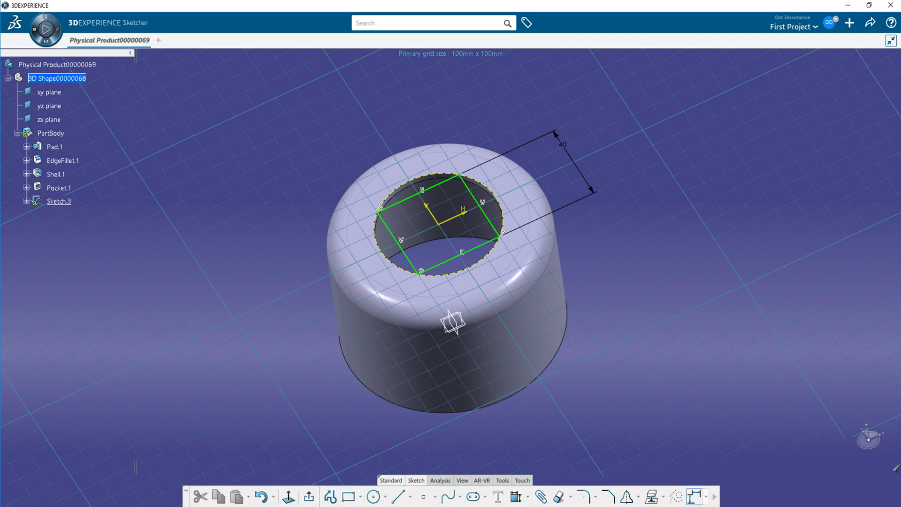
left_click(309, 497)
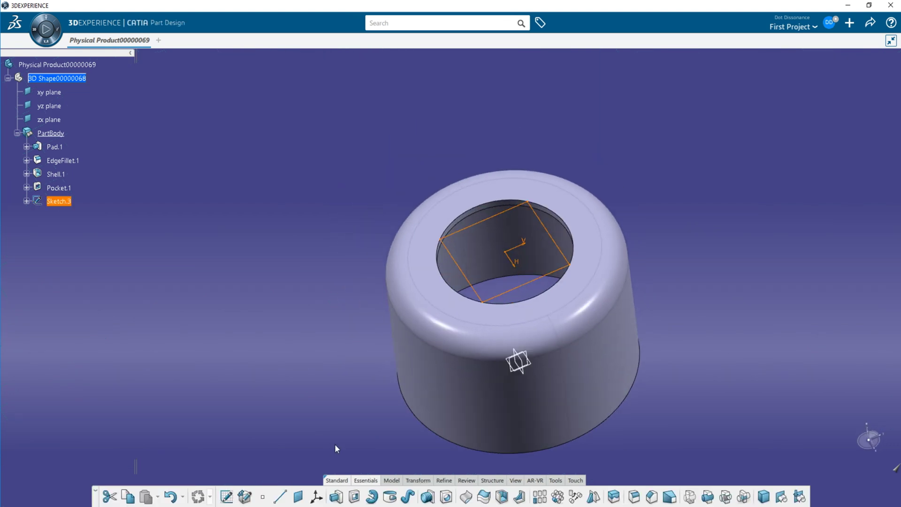
left_click(336, 497)
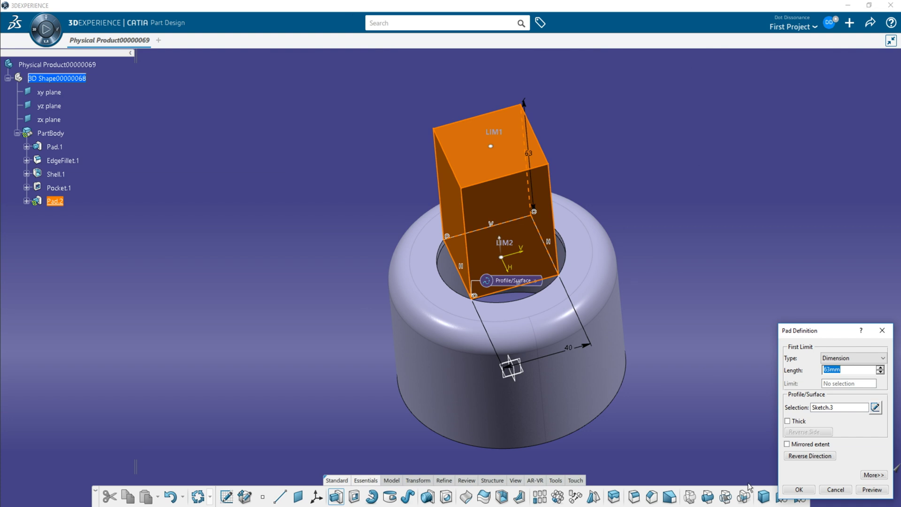
left_click(799, 489)
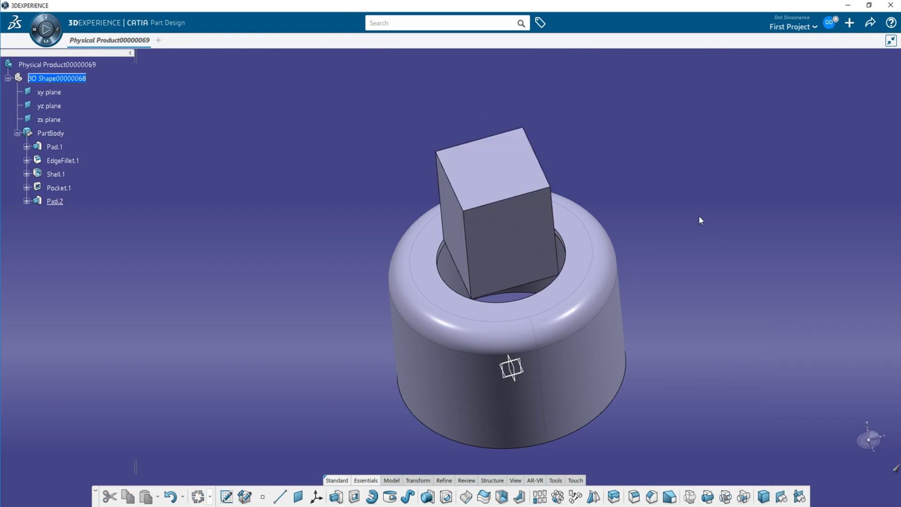
Fillet the four upright edges of the square pad with a constant radius and Tangency propagation.
middle_click_drag(696, 402, 467, 161)
left_click(635, 497)
left_click(455, 205)
left_click(468, 168)
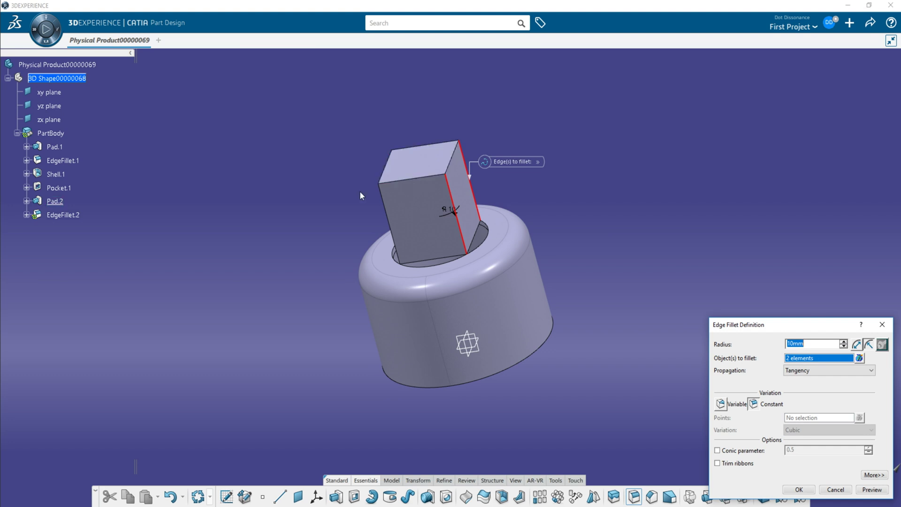
left_click(389, 230)
middle_click_drag(337, 226, 412, 171)
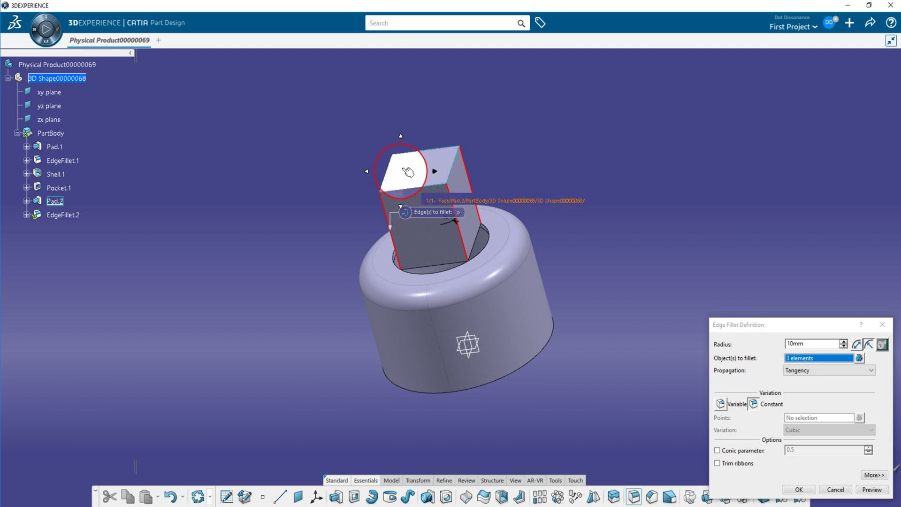
middle_click_drag(338, 170, 409, 209)
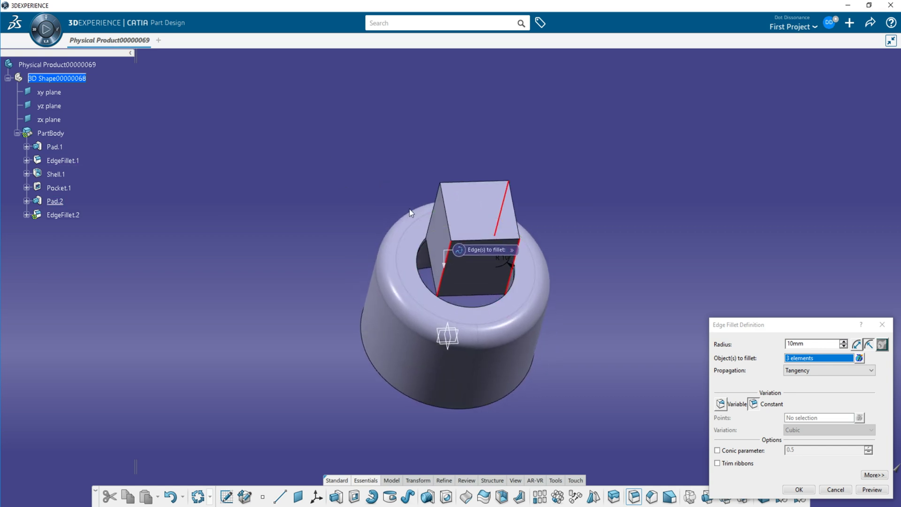
left_click(436, 200)
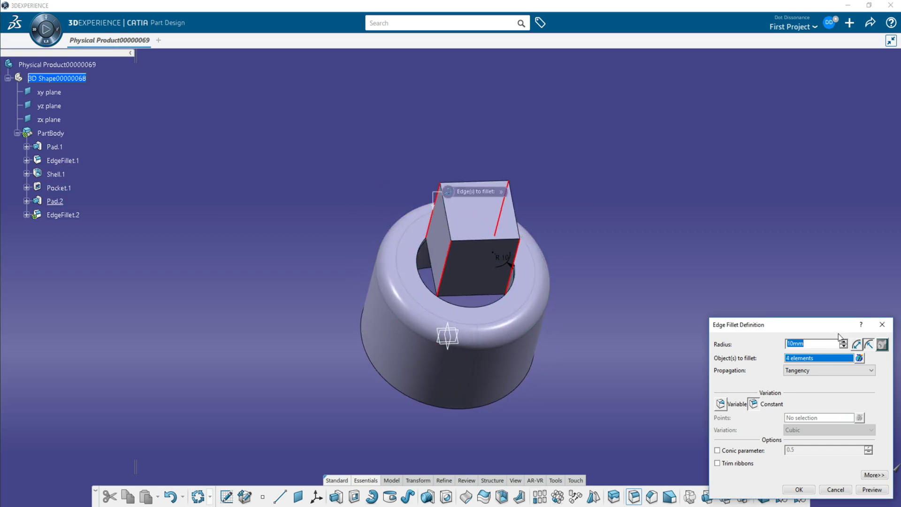
key("Return")
Start a sketch on the square pad's top face and project that face's outline as construction geometry.
middle_click_drag(499, 198, 545, 255)
left_click(465, 240)
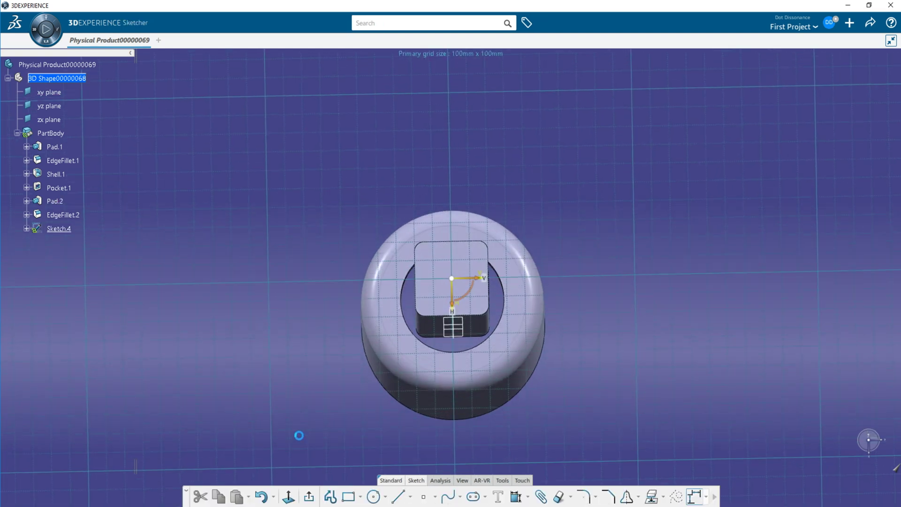
left_click(443, 261)
left_click(727, 246)
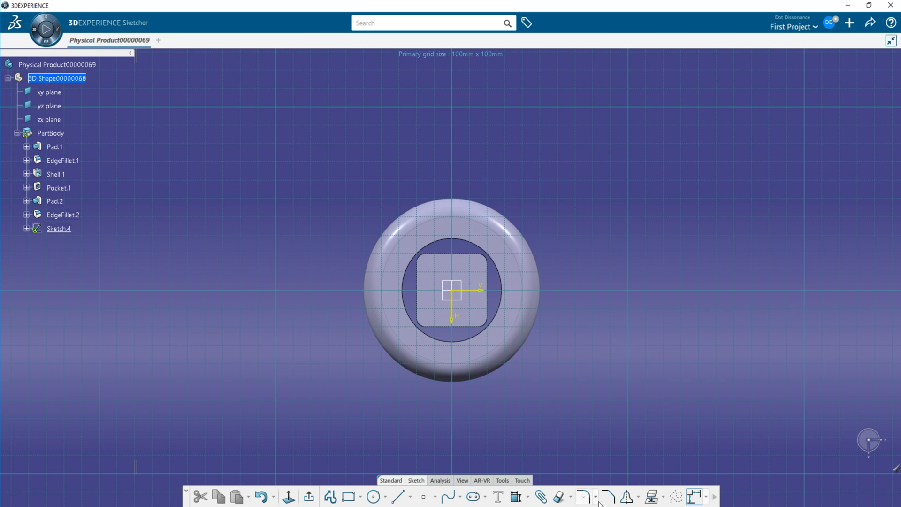
left_click(653, 498)
left_click(502, 286)
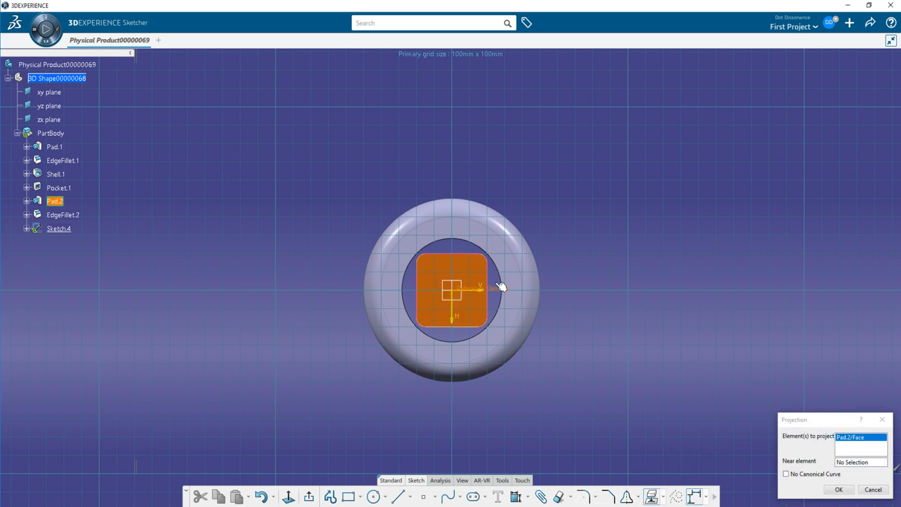
left_click(830, 490)
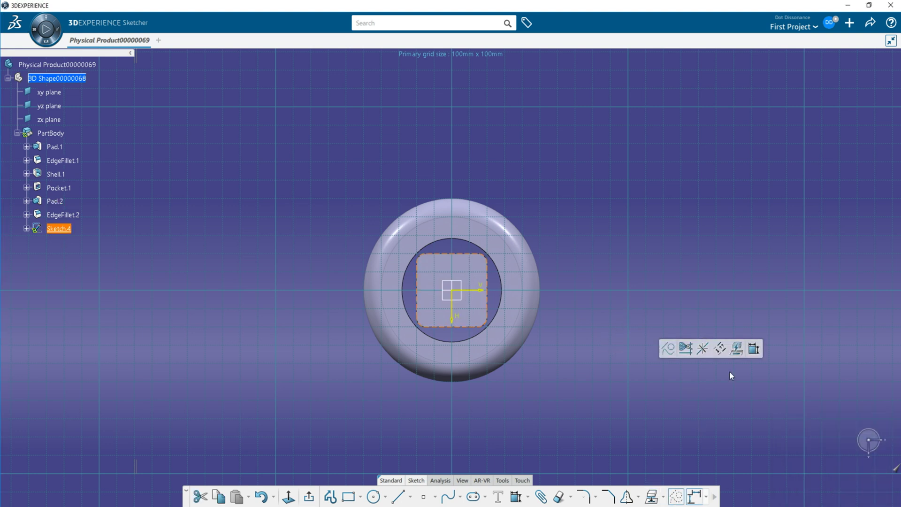
Offset the projected outline inward by about 3.9 mm and make the offset square standard geometry.
left_click(721, 348)
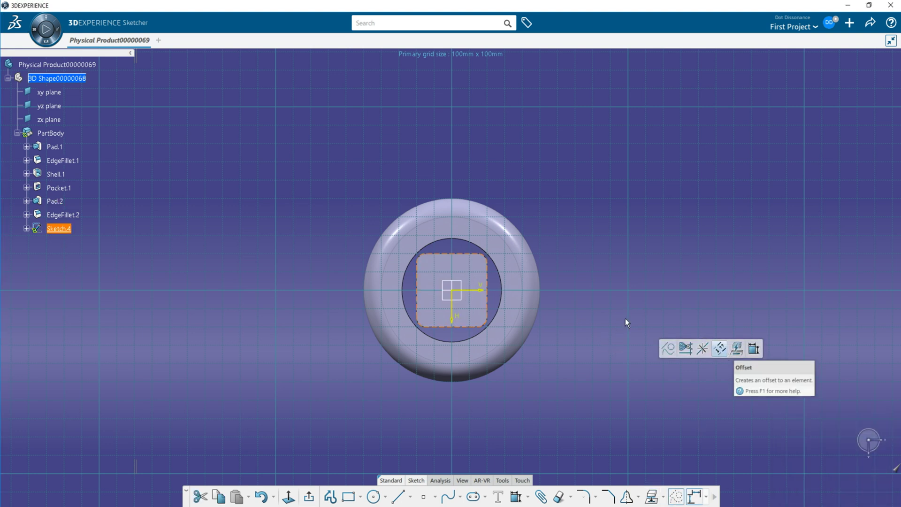
left_click(484, 263)
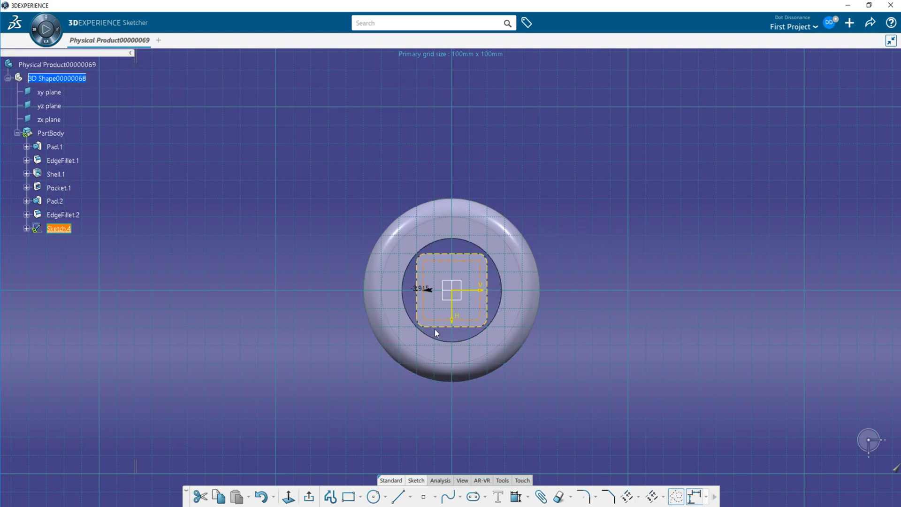
left_click(676, 497)
mouse_move(580, 397)
middle_mouse_down()
mouse_move(592, 316)
mouse_move(554, 305)
mouse_move(517, 235)
mouse_move(531, 243)
middle_mouse_up()
scroll(526, 300, "up", 5)
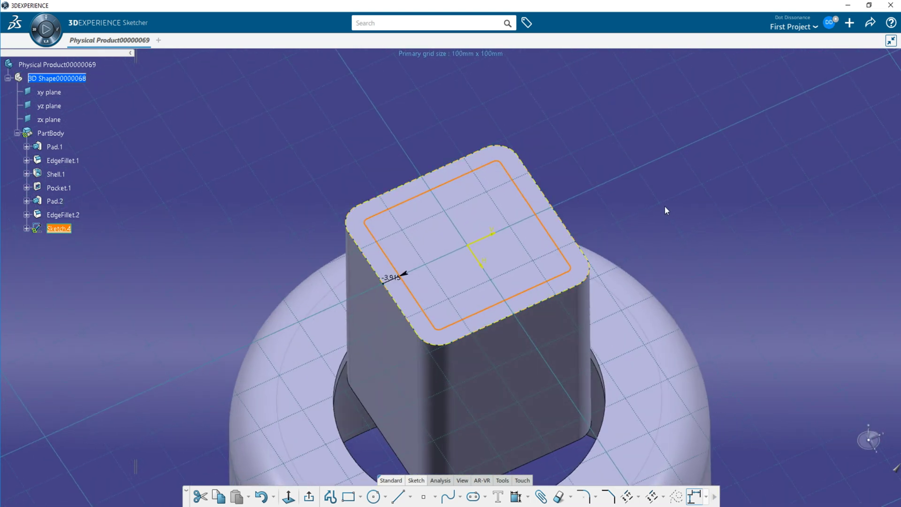
Exit the sketch and cut its offset profile into the square pad as a 20 mm deep pocket, using the Dimension limit type.
left_click(309, 496)
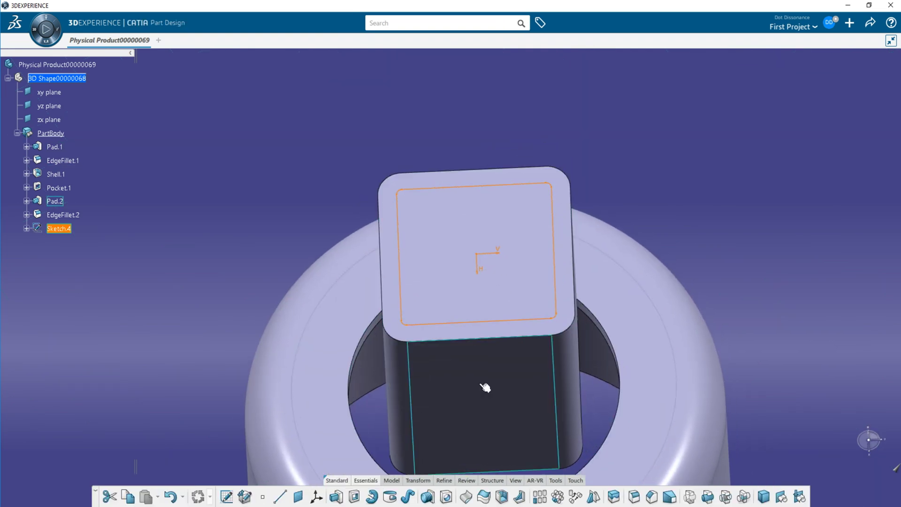
left_click(335, 496)
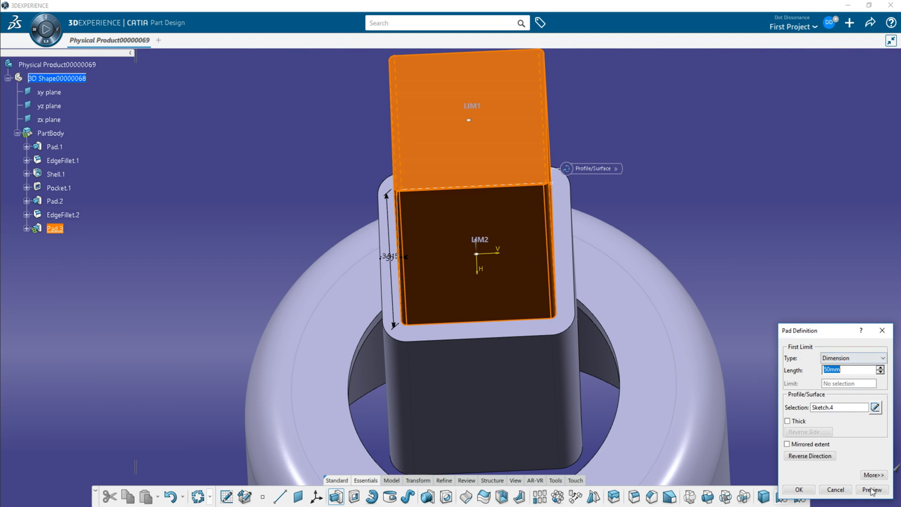
left_click(835, 489)
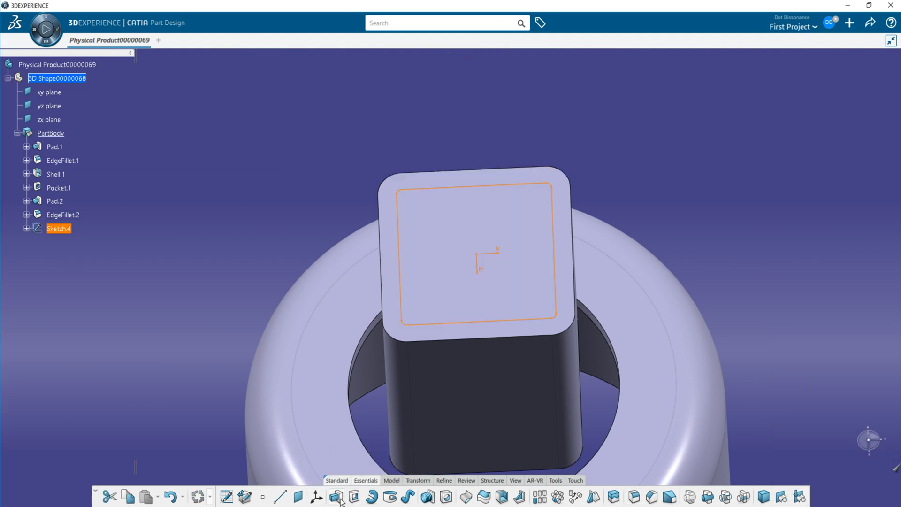
left_click(355, 497)
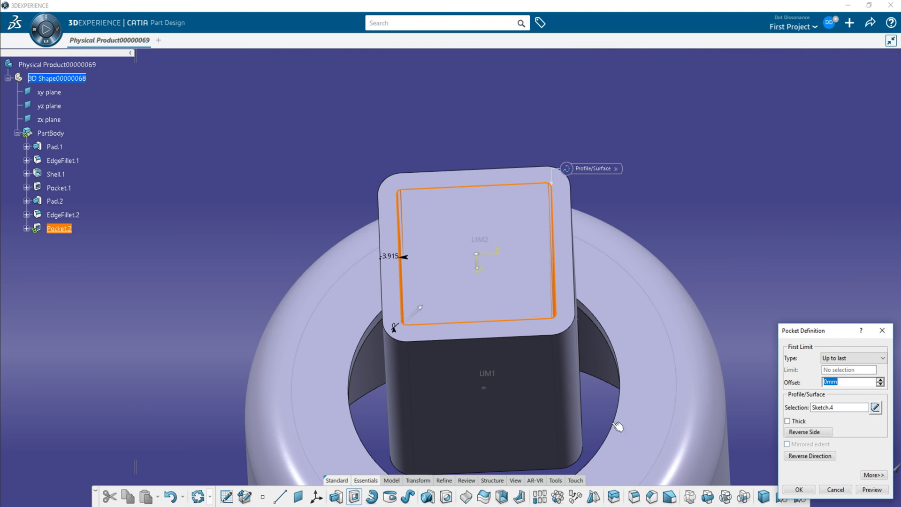
left_click(868, 361)
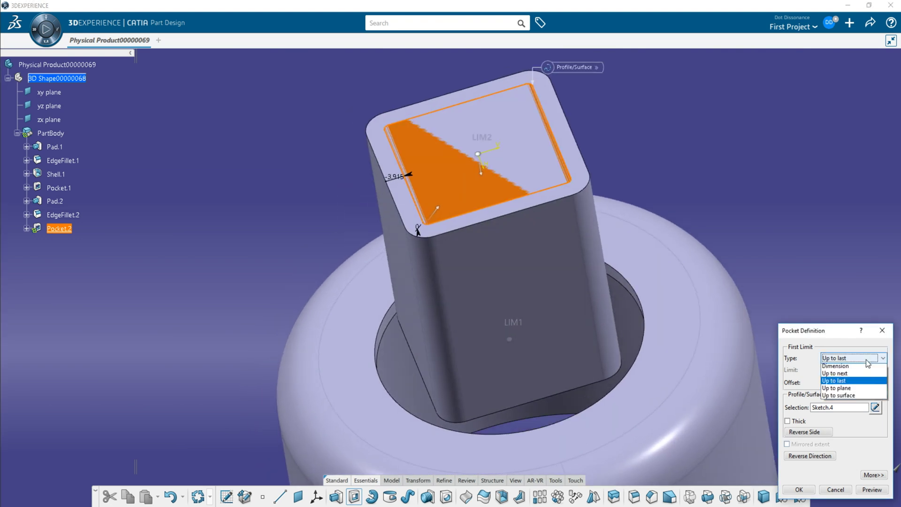
left_click(838, 366)
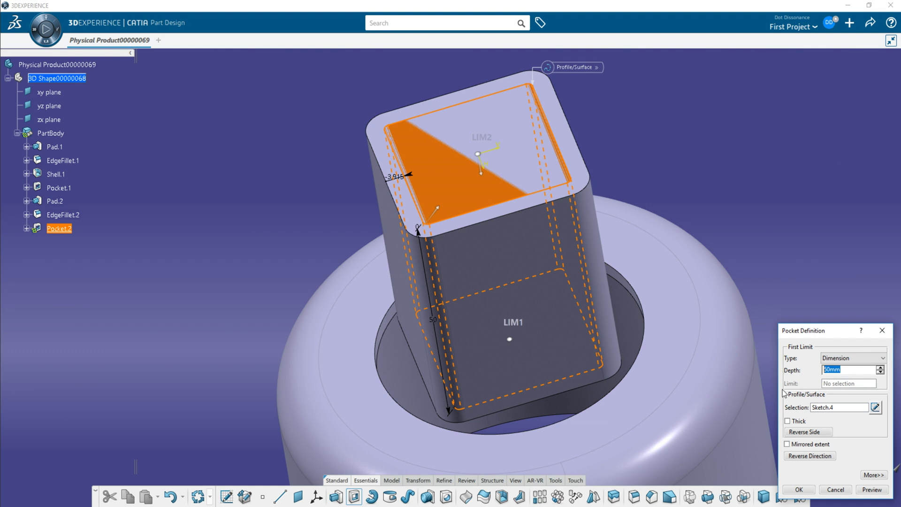
key("Return")
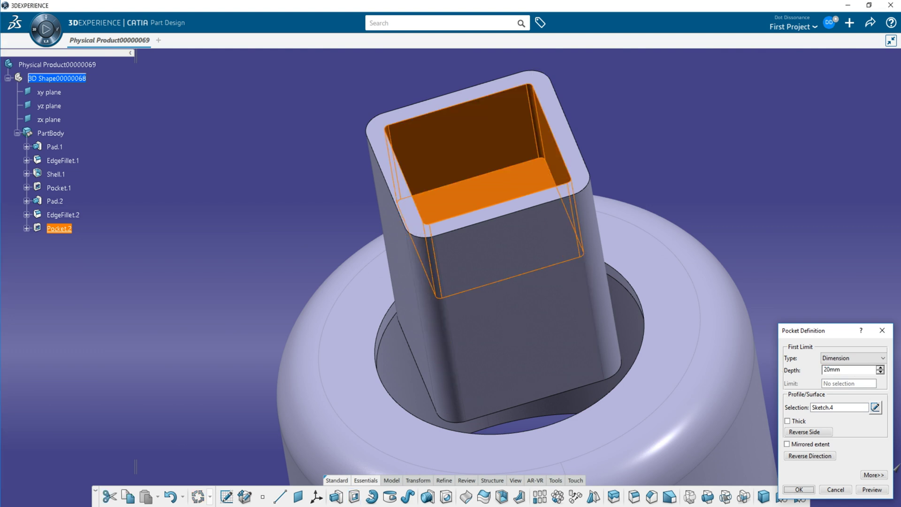
left_click(728, 136)
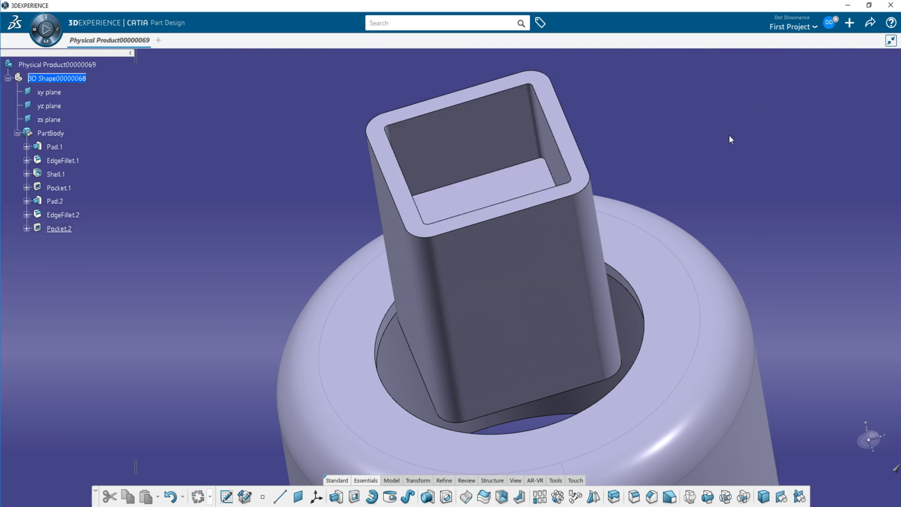
Fillet the square pocket's floor edge with a 10 mm constant radius and Tangency propagation, and save the model.
middle_click_drag(545, 202, 508, 205)
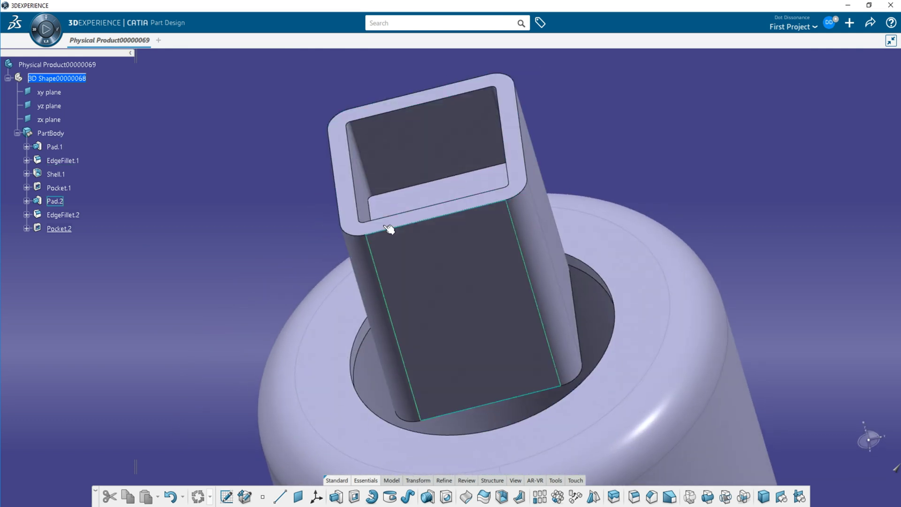
middle_click_drag(374, 201, 359, 277)
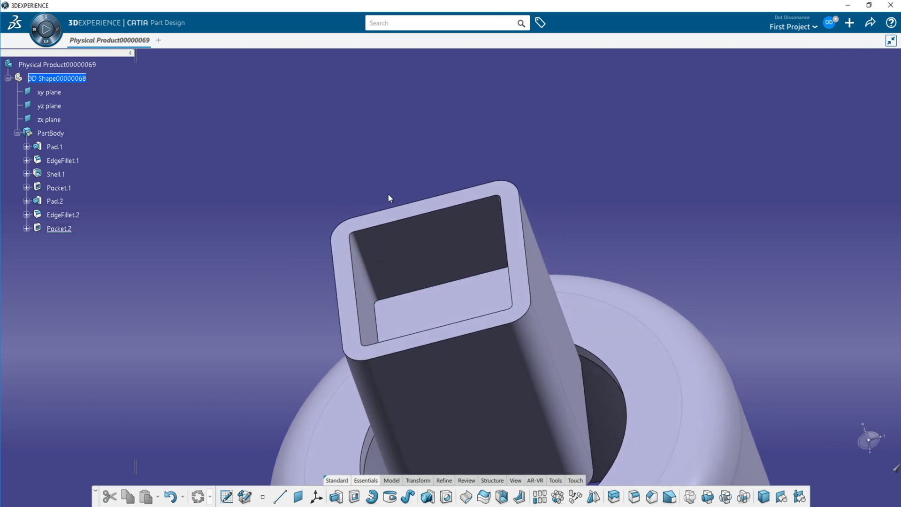
middle_click_drag(458, 139, 477, 165)
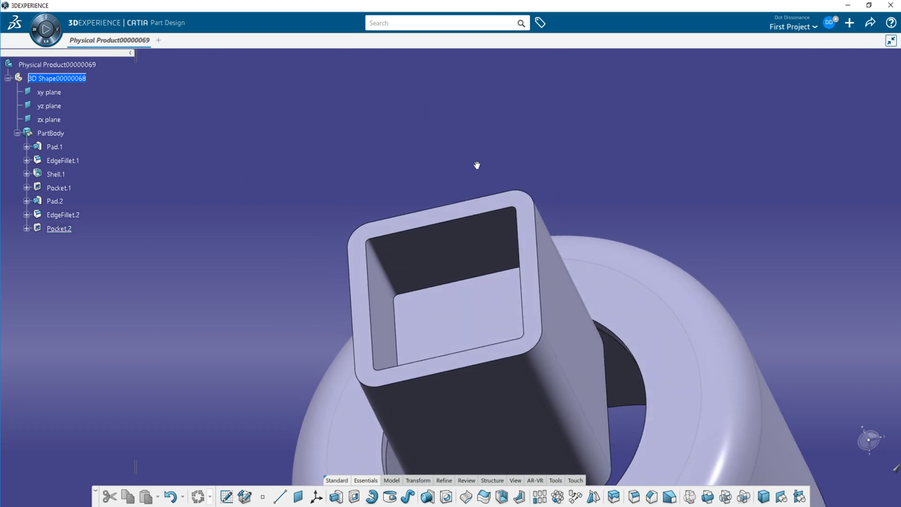
left_click(634, 497)
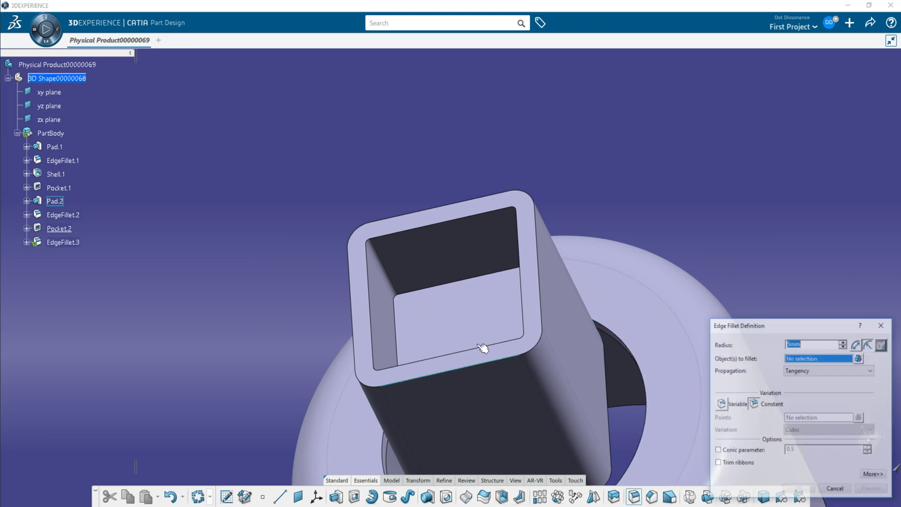
left_click(436, 290)
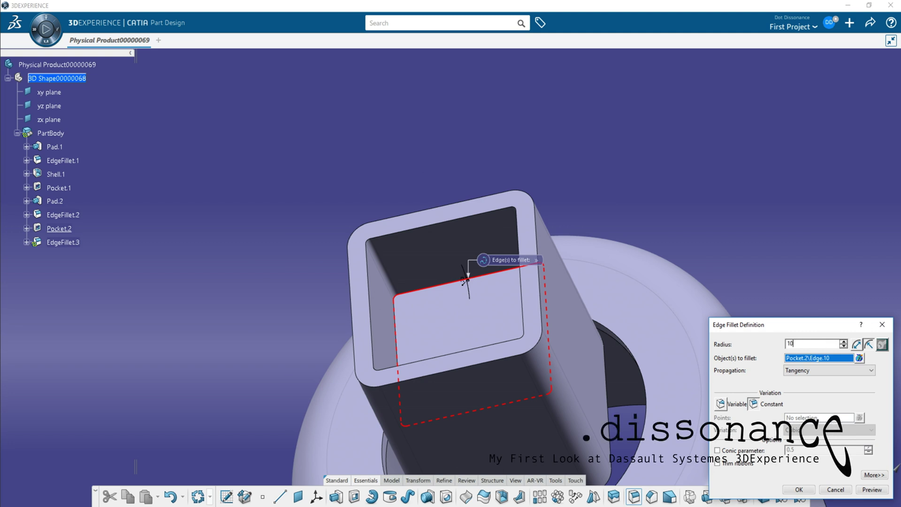
left_click(800, 490)
left_click(671, 220)
middle_click_drag(474, 323, 378, 270)
key("ctrl+s")
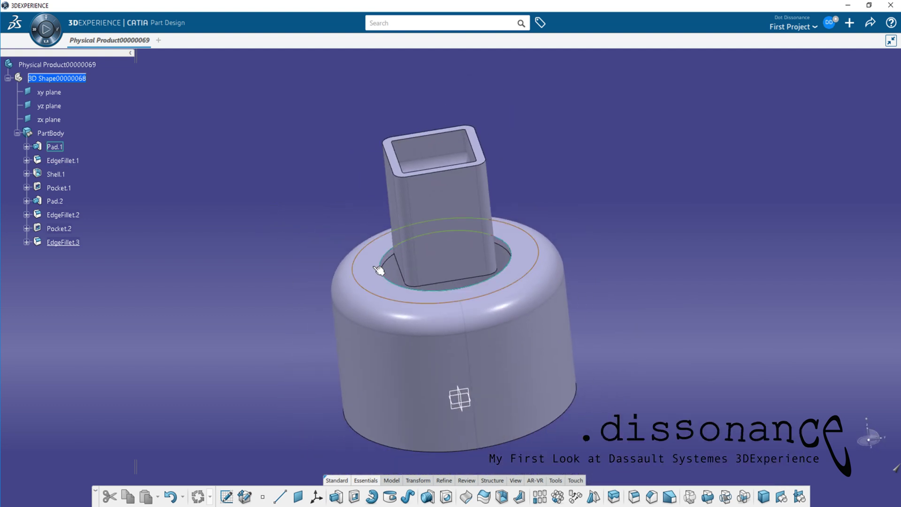